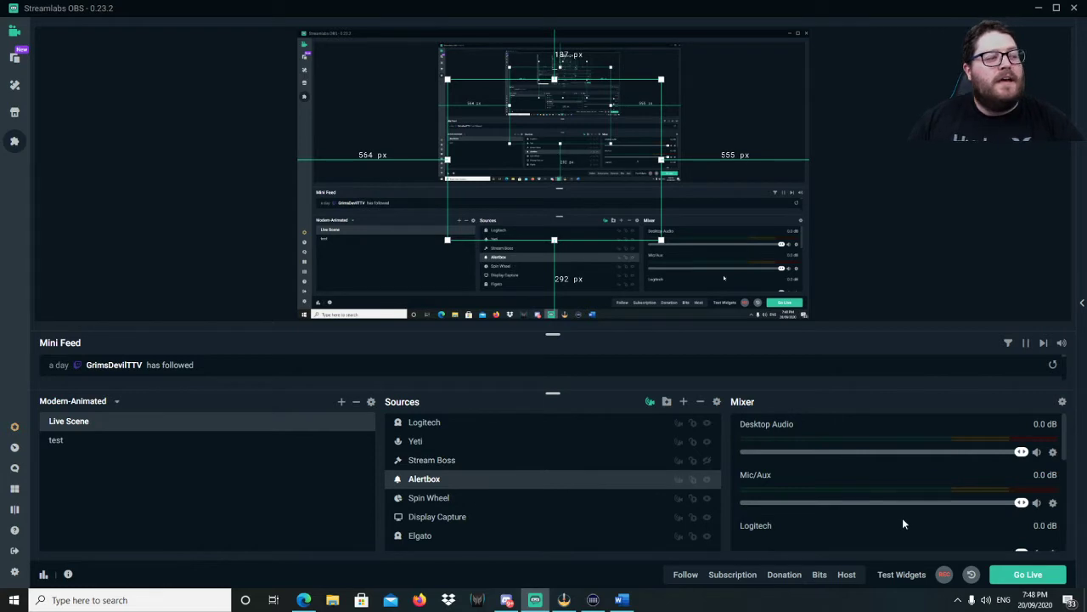
Step: Glance at the addable sources without adding any, then open the Alert Box Library
click(685, 403)
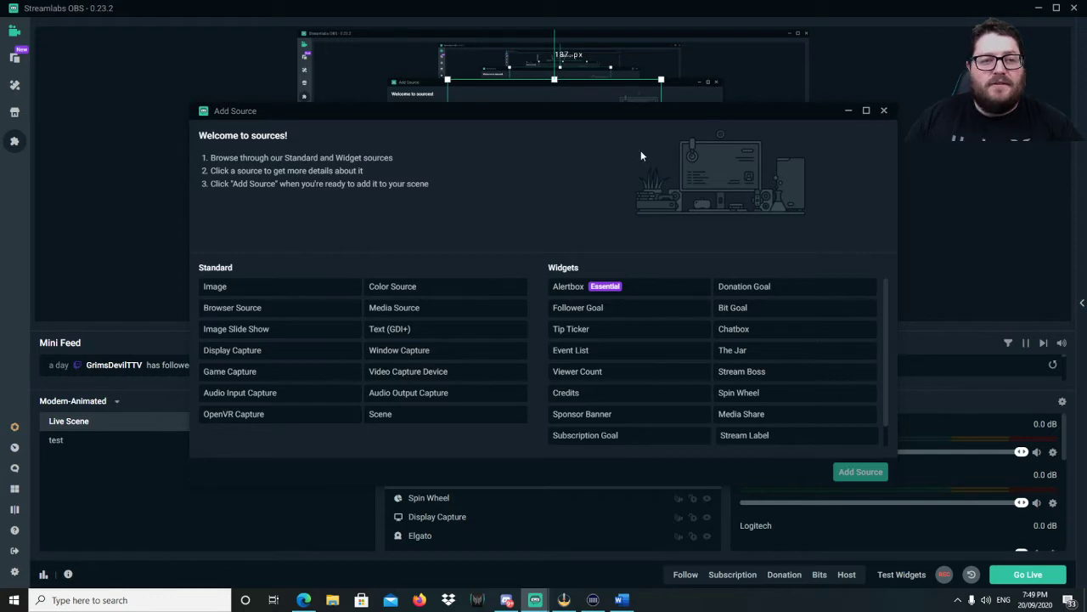
click(884, 112)
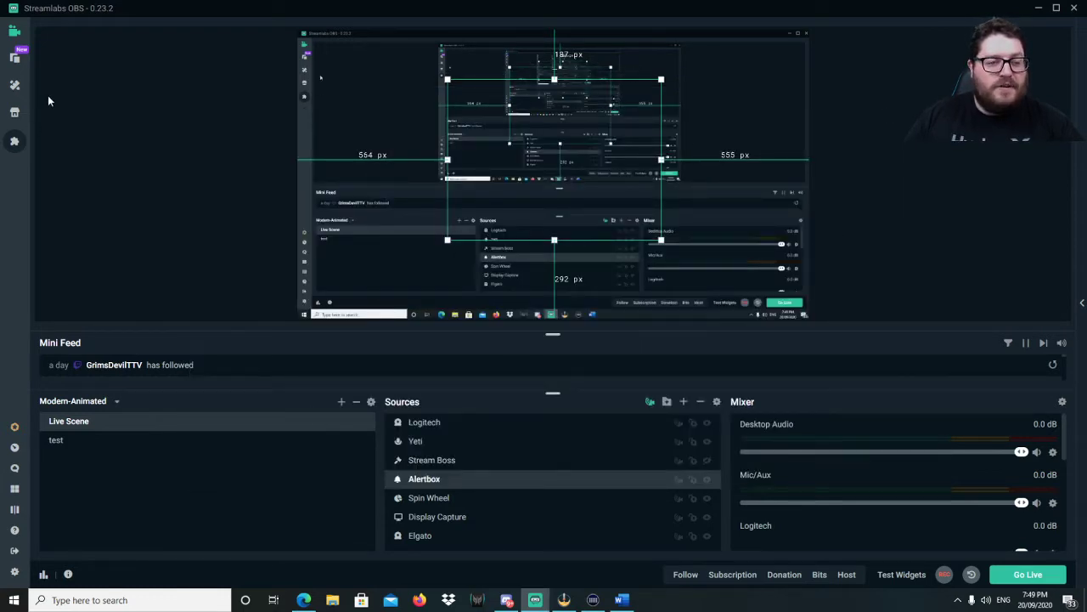
click(14, 58)
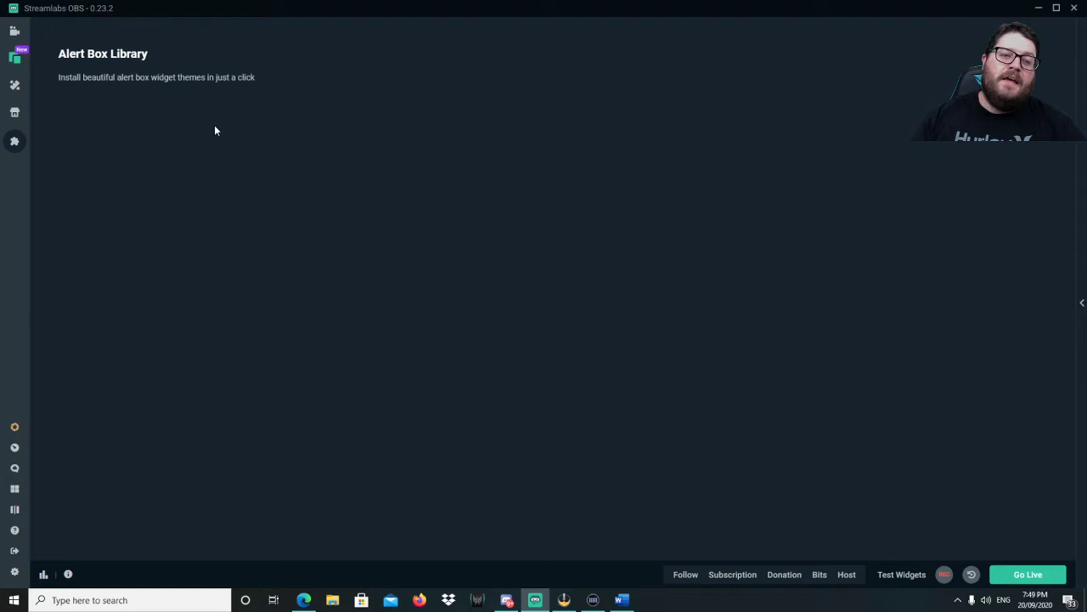
Step: Scroll through the alert box theme cards such as Retro, Saturn and Geography
scroll(510, 213, down, 1)
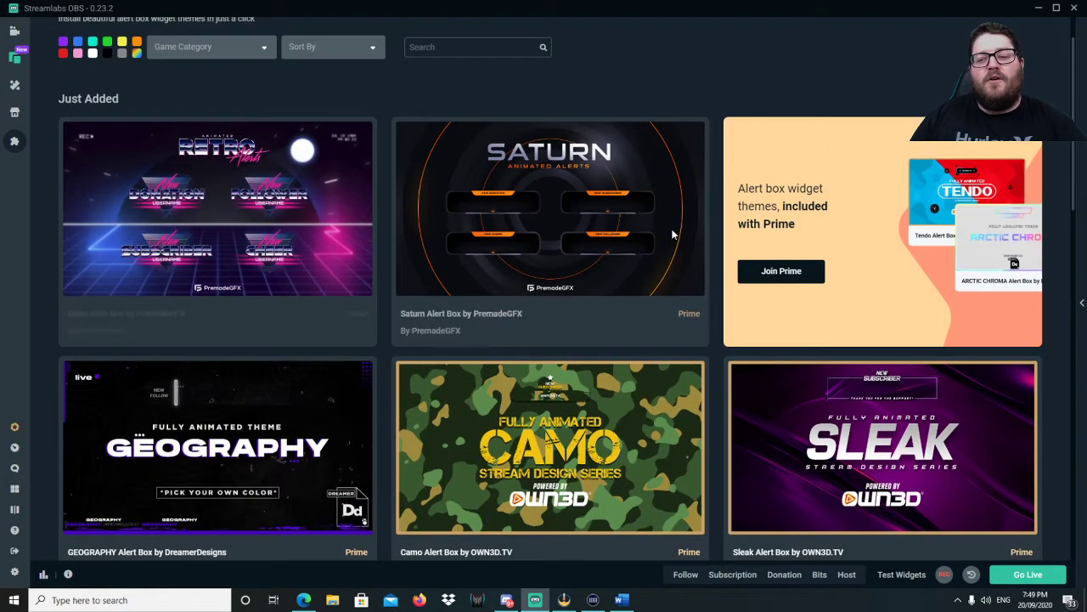
scroll(234, 301, down, 4)
scroll(234, 301, down, 4)
scroll(405, 252, up, 8)
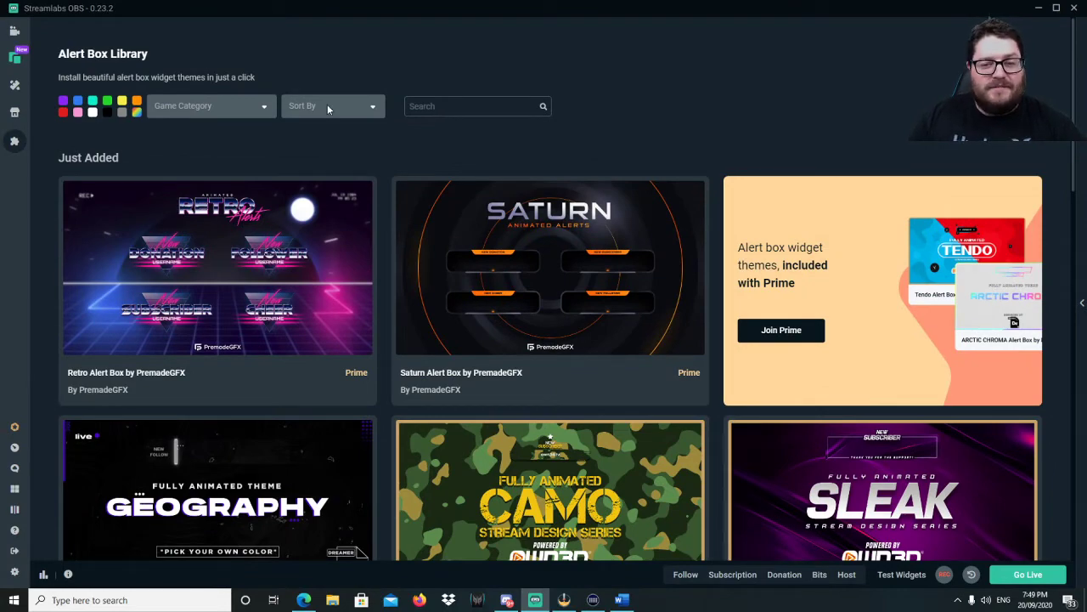
scroll(708, 300, down, 8)
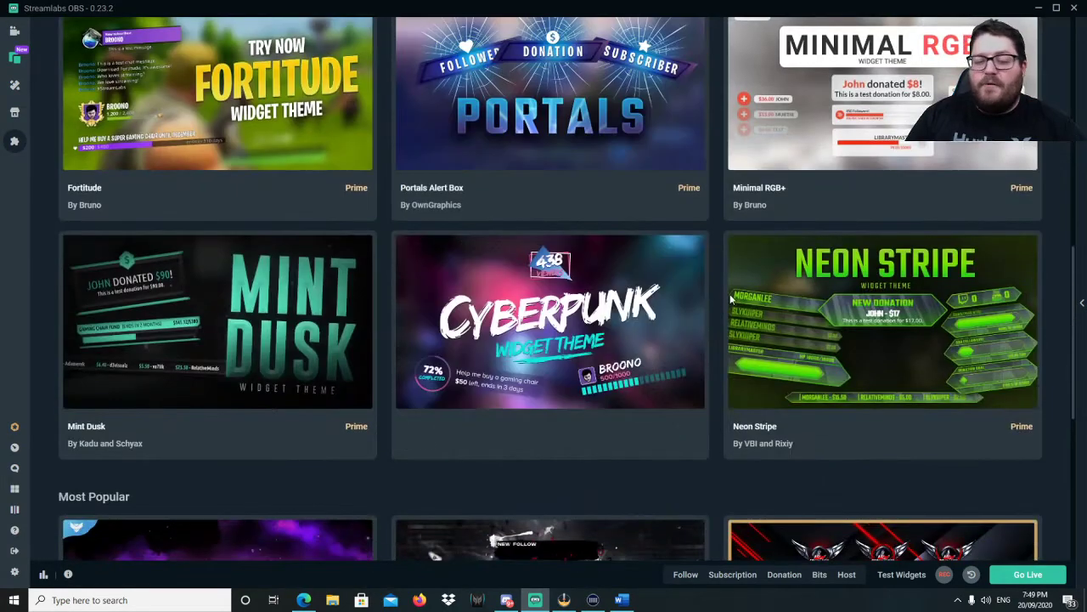
mouse_move(730, 295)
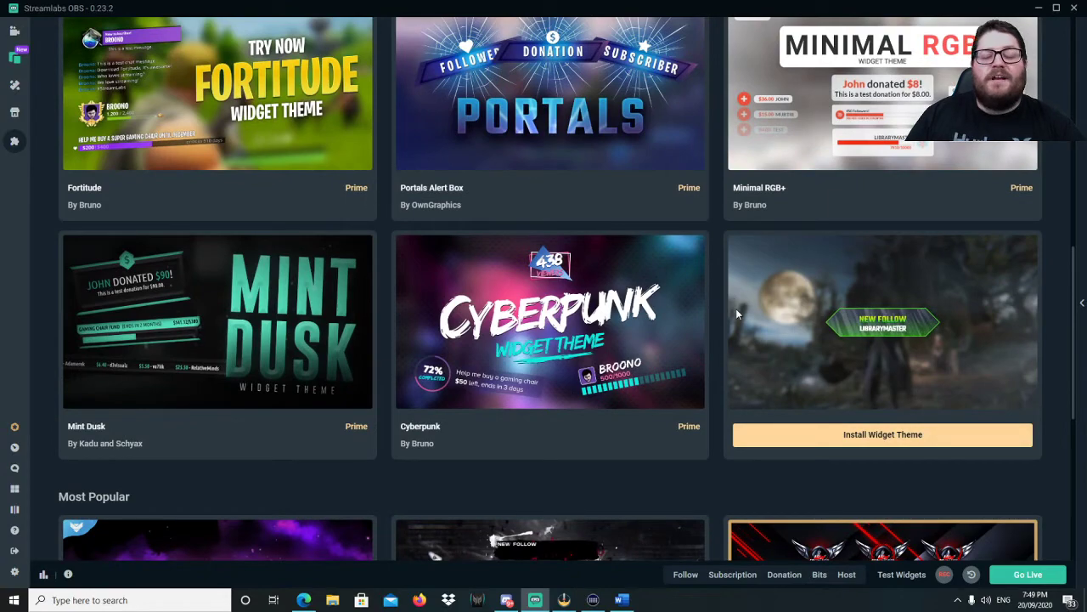
scroll(738, 319, down, 1)
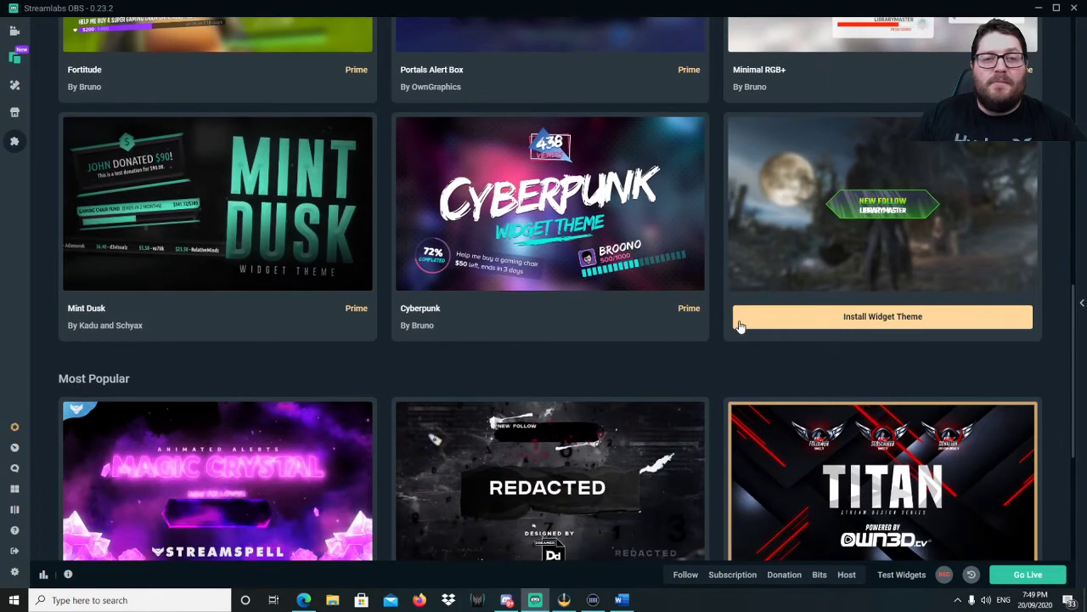
scroll(738, 324, up, 10)
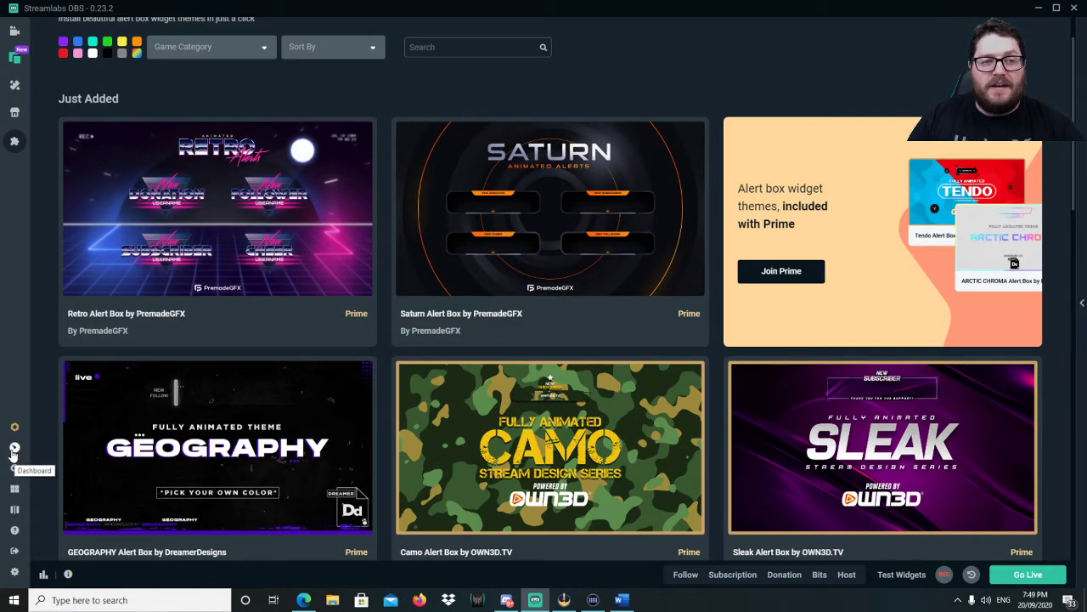
Step: Open the Streamlabs web dashboard and look over its Alert Box and widget features
click(13, 450)
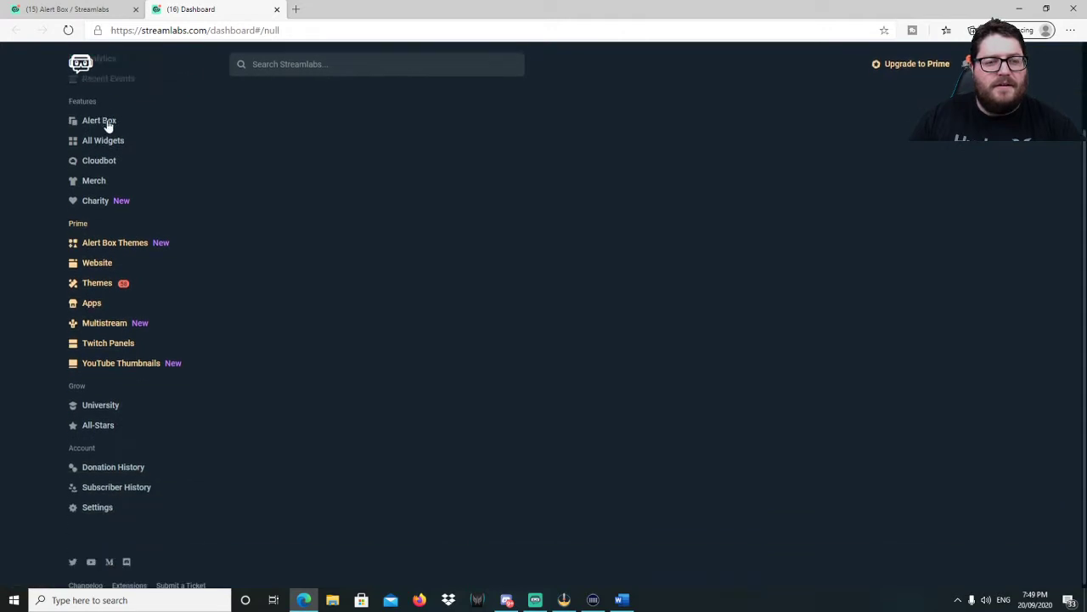
scroll(187, 263, down, 2)
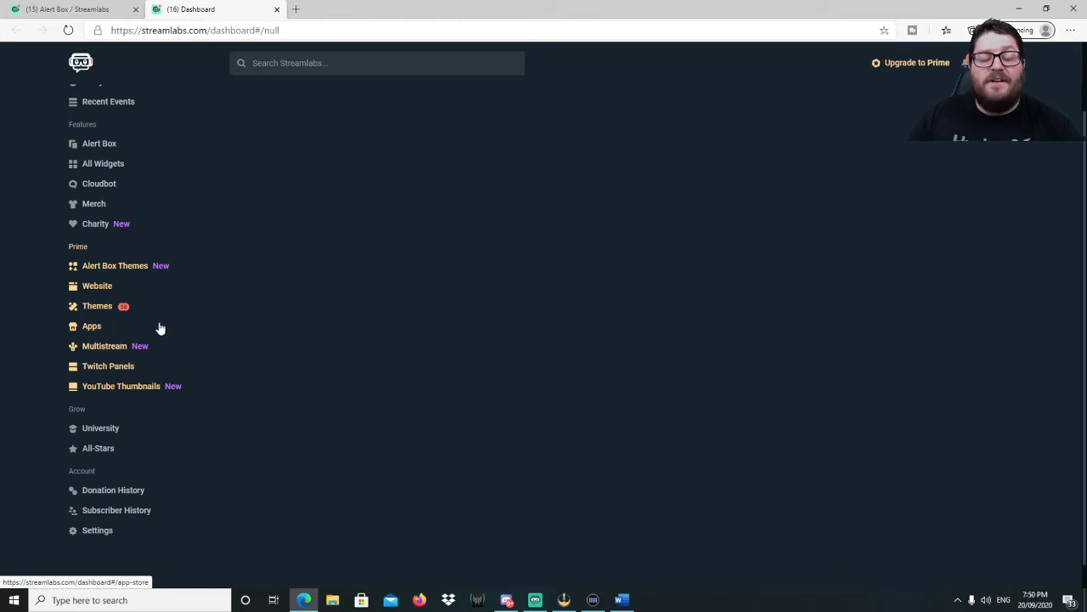
scroll(162, 326, up, 2)
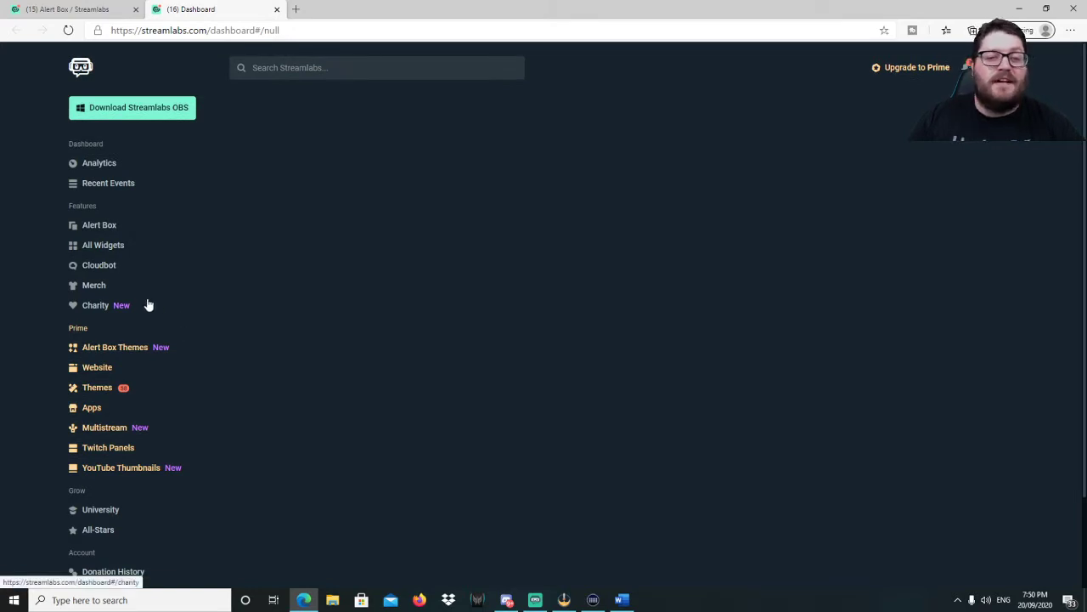
click(92, 227)
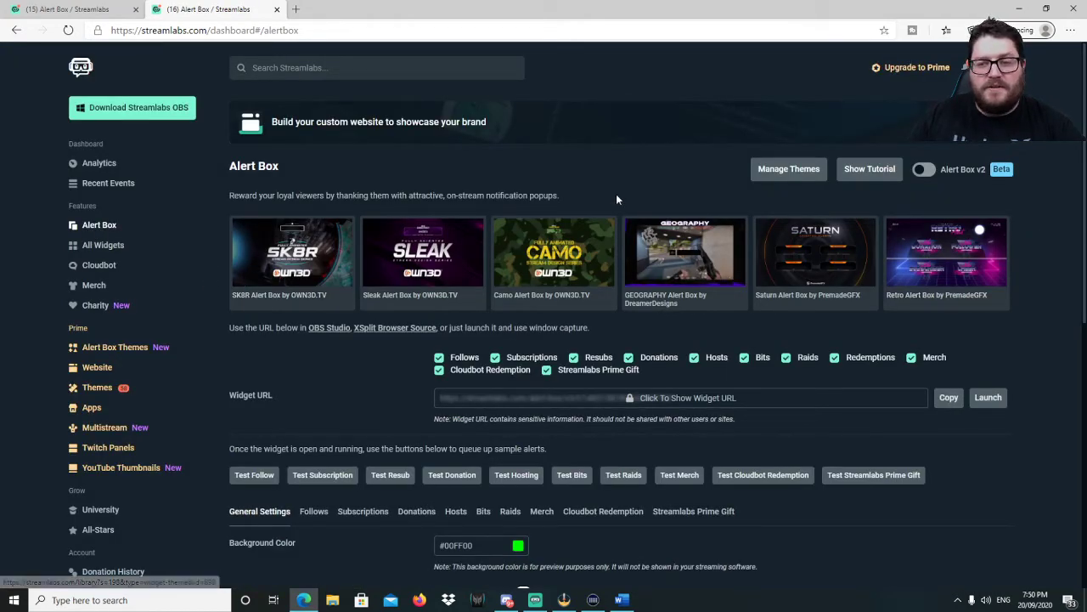
scroll(599, 193, down, 1)
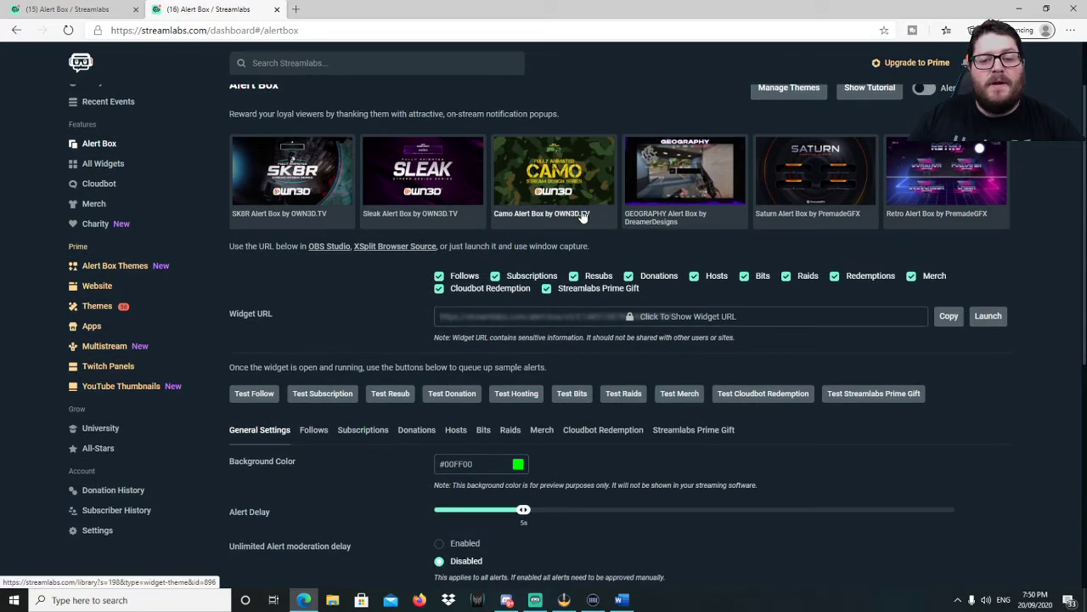
scroll(339, 276, up, 1)
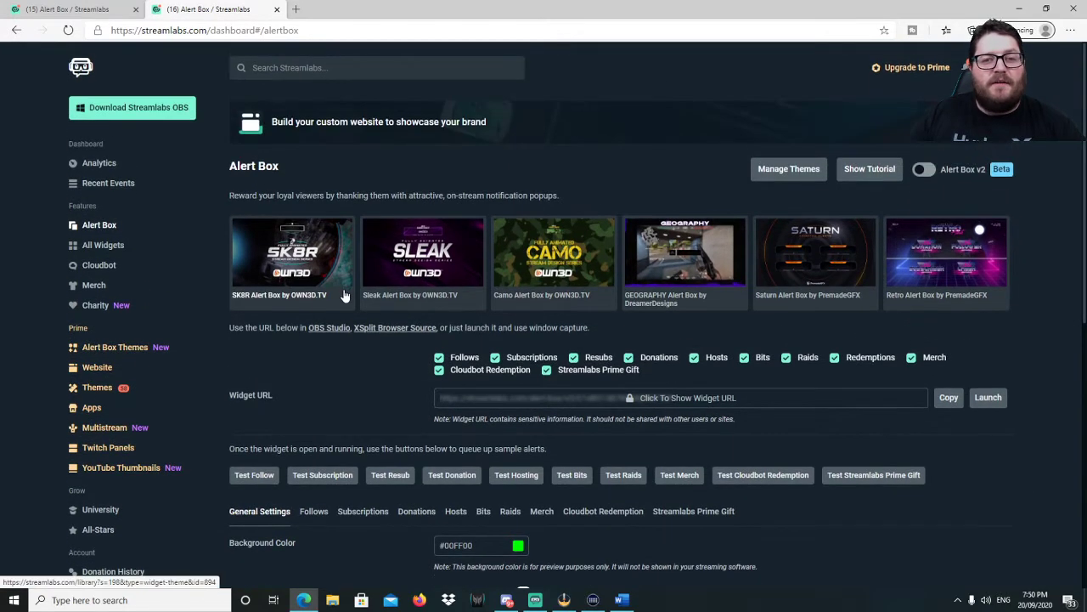
scroll(340, 302, down, 1)
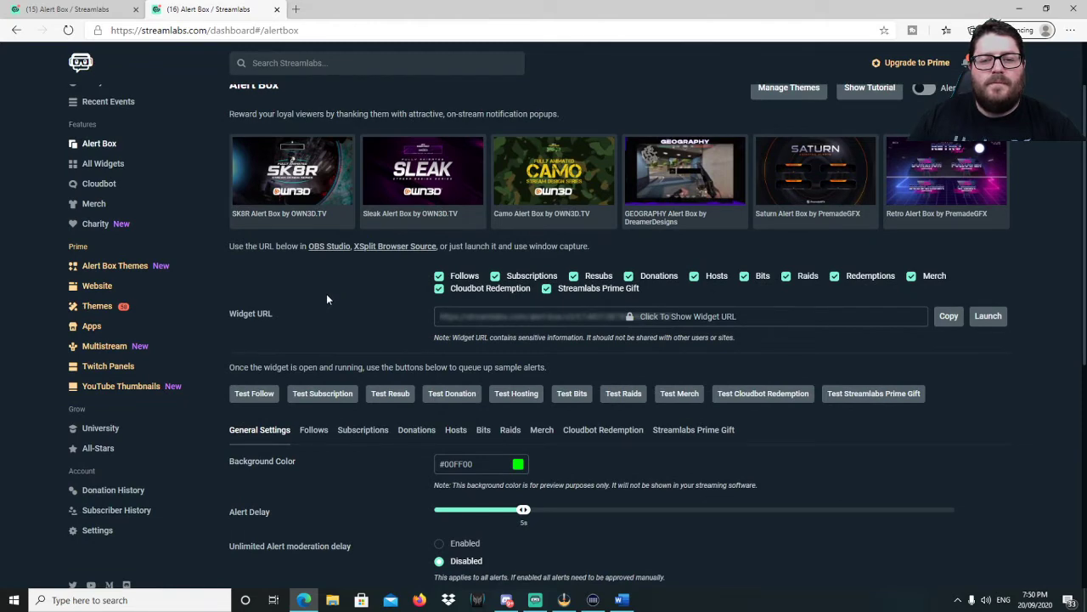
scroll(327, 297, down, 1)
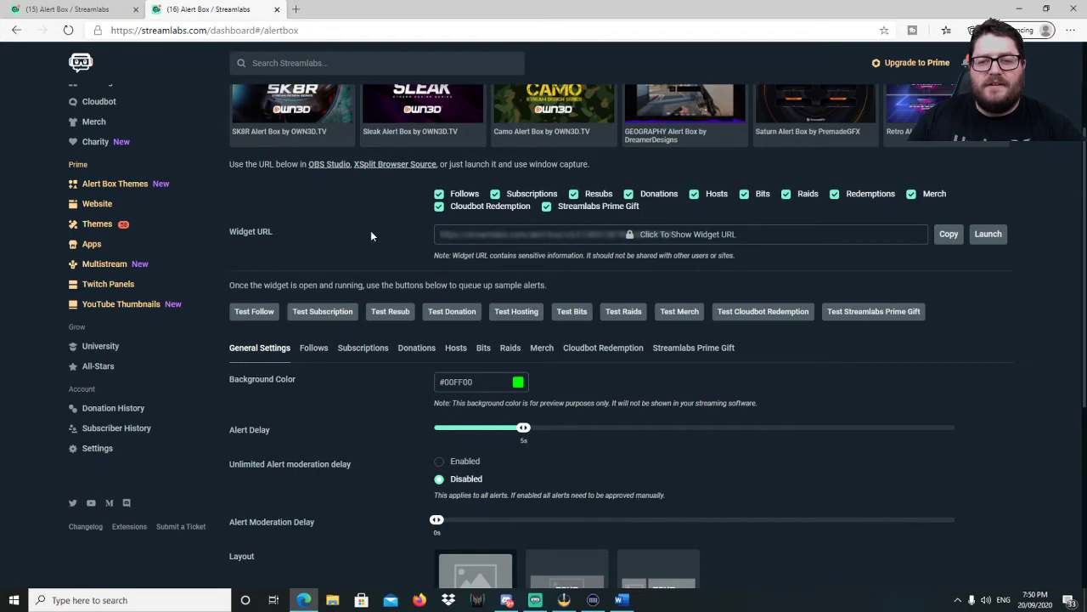
scroll(329, 228, down, 2)
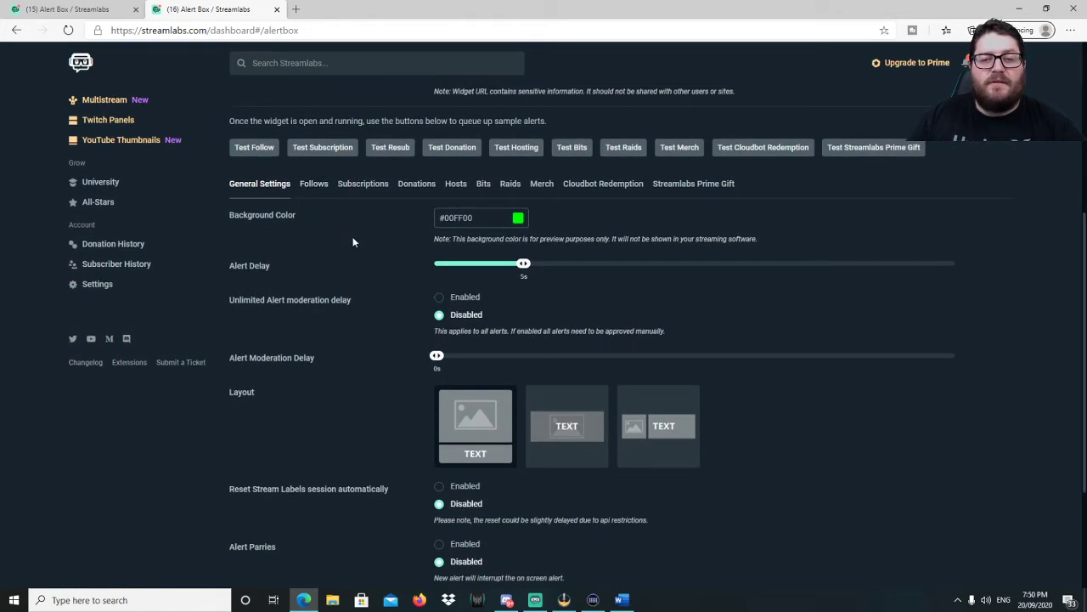
Step: Show the Follows alert settings and scroll through them
click(321, 191)
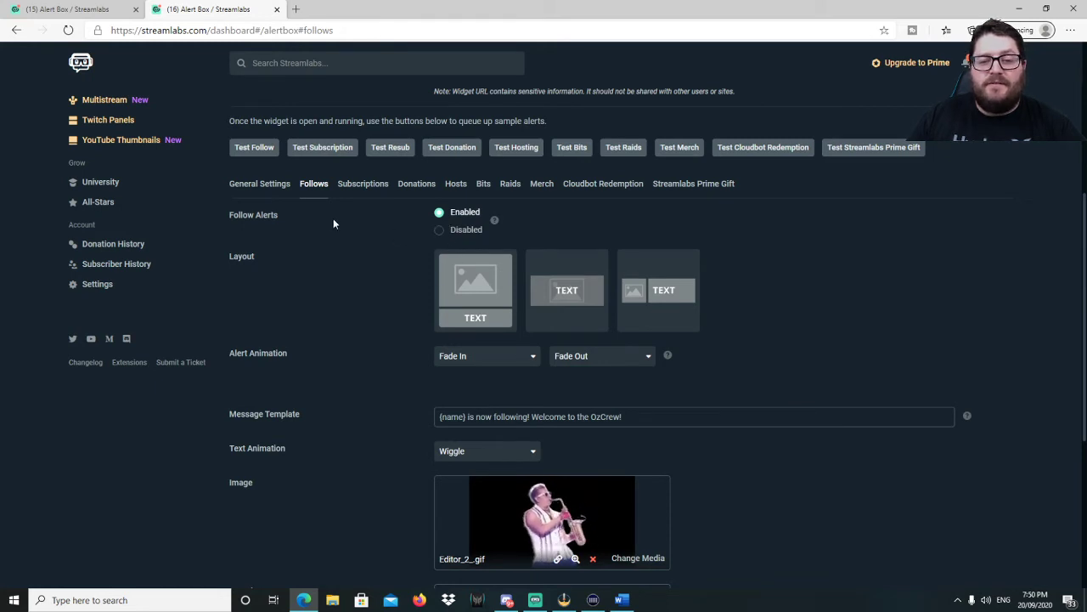
scroll(333, 218, down, 1)
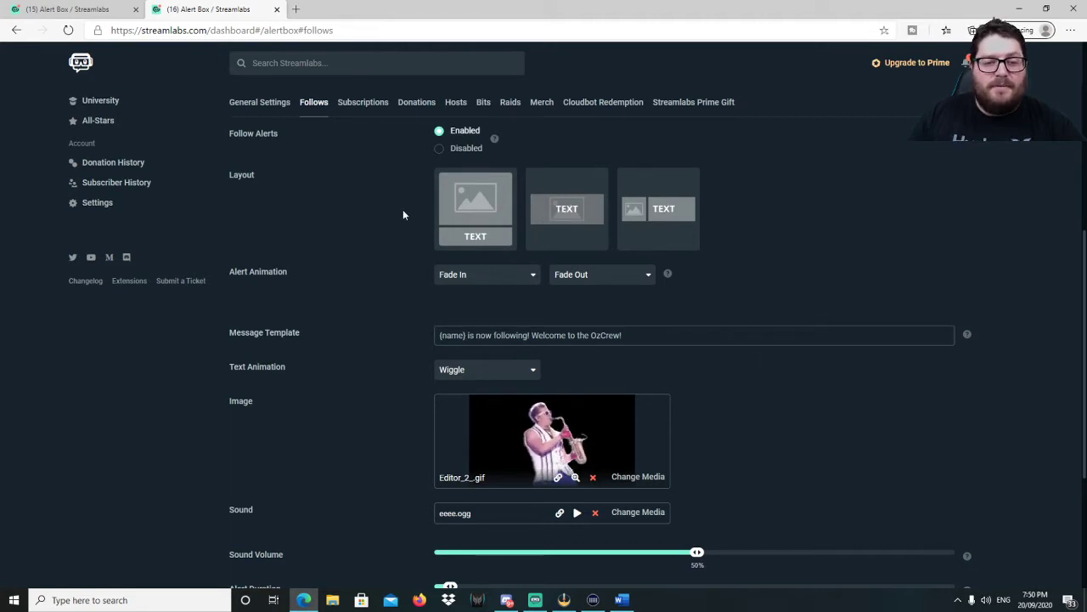
scroll(403, 214, down, 1)
Step: Browse the Alert Animation options, keeping Fade In as the entry animation
click(491, 194)
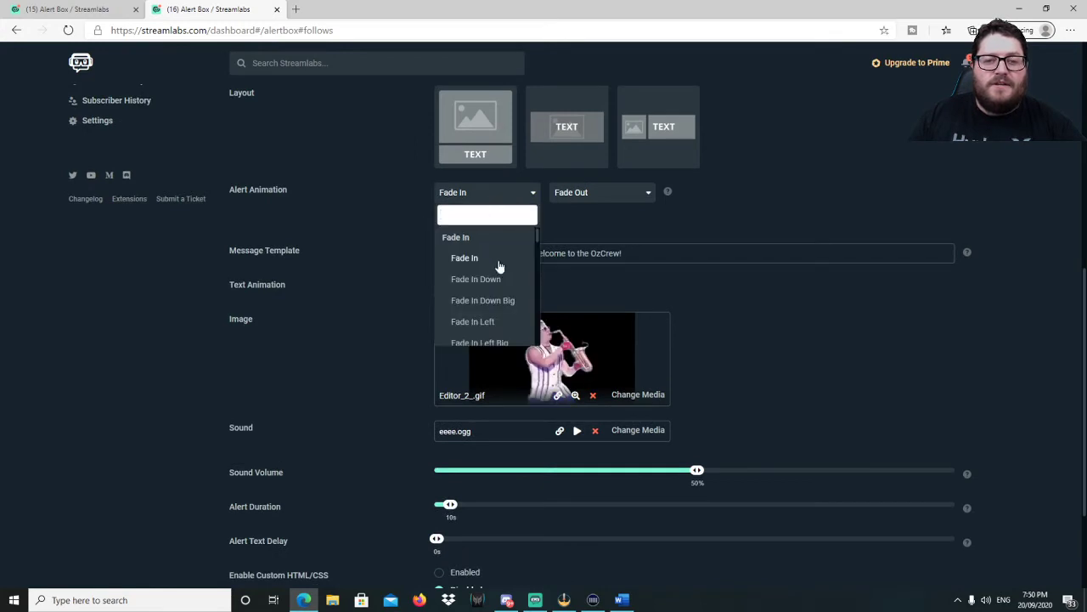
scroll(497, 257, down, 5)
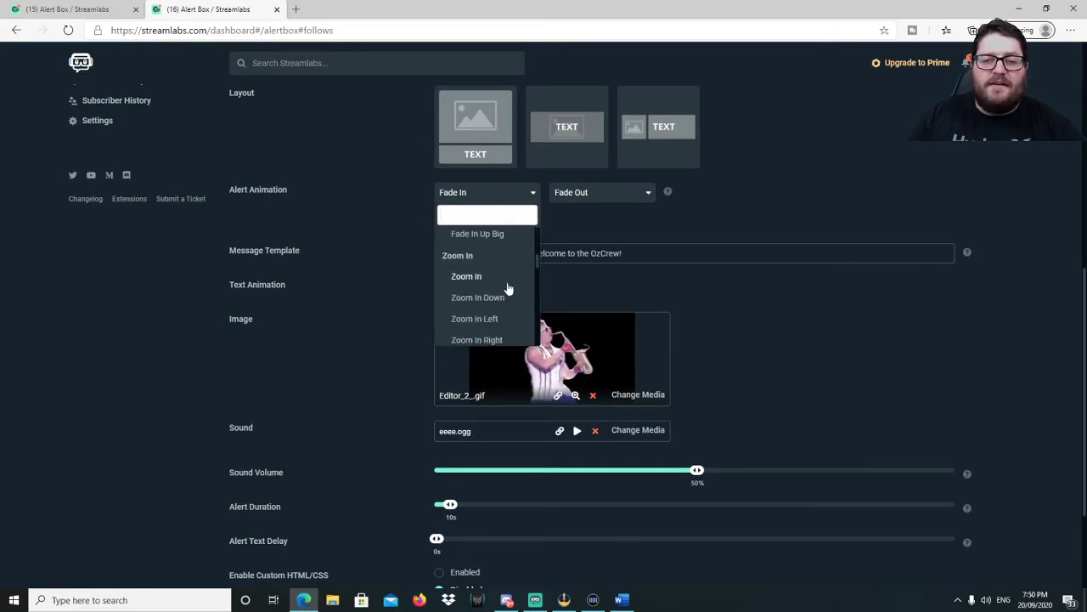
scroll(476, 260, down, 8)
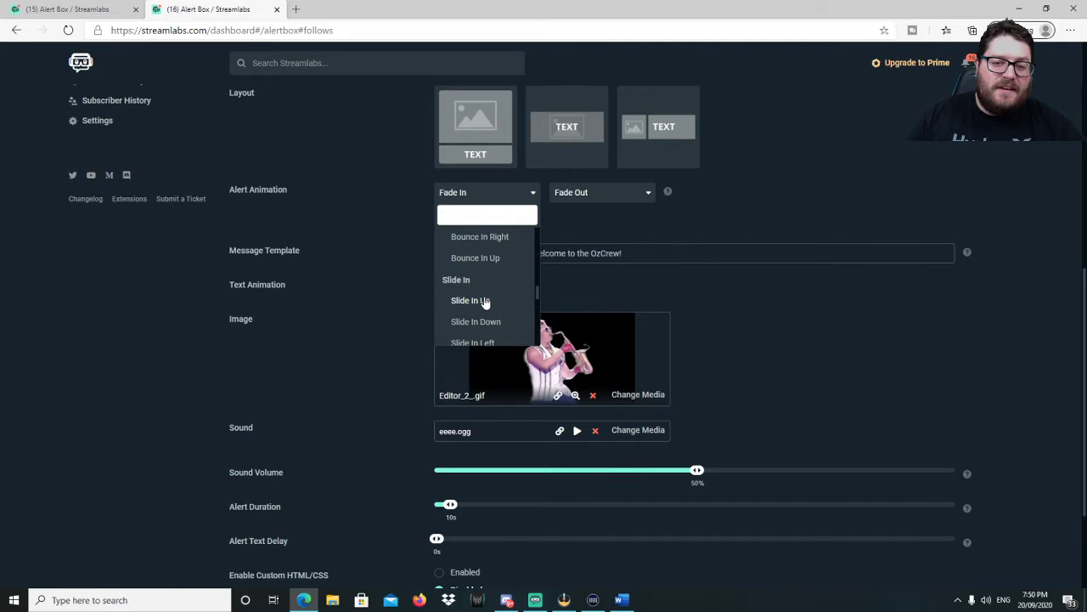
scroll(479, 301, down, 5)
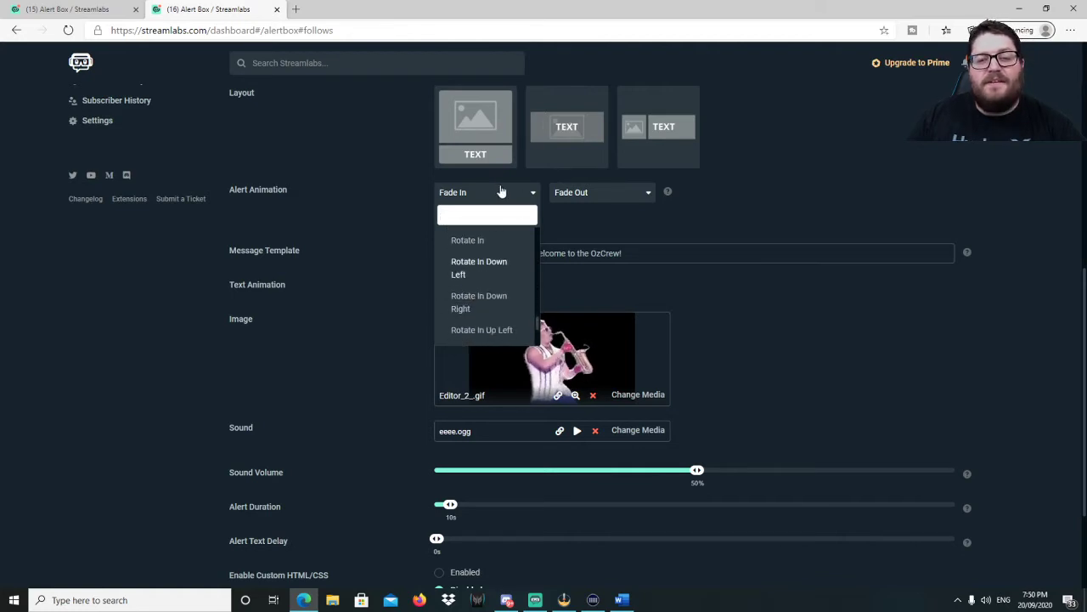
click(545, 196)
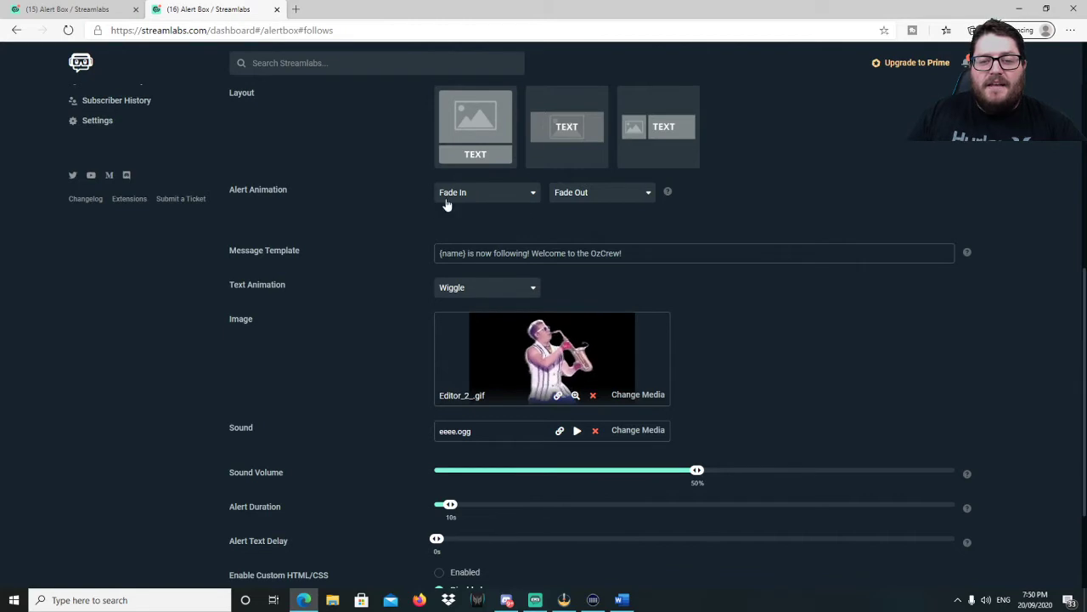
scroll(374, 187, down, 1)
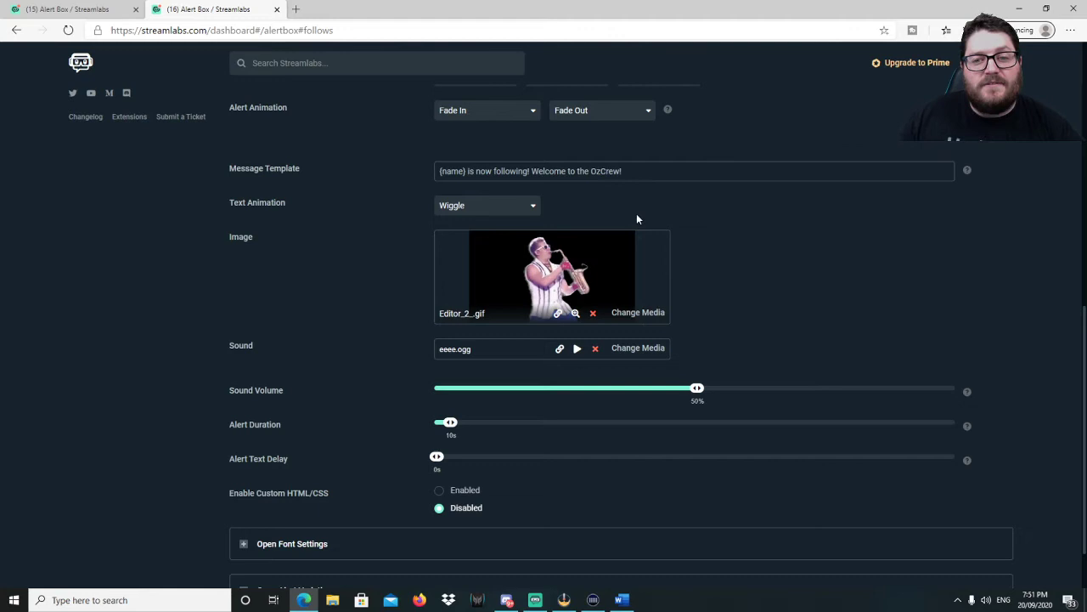
scroll(488, 298, up, 1)
click(486, 298)
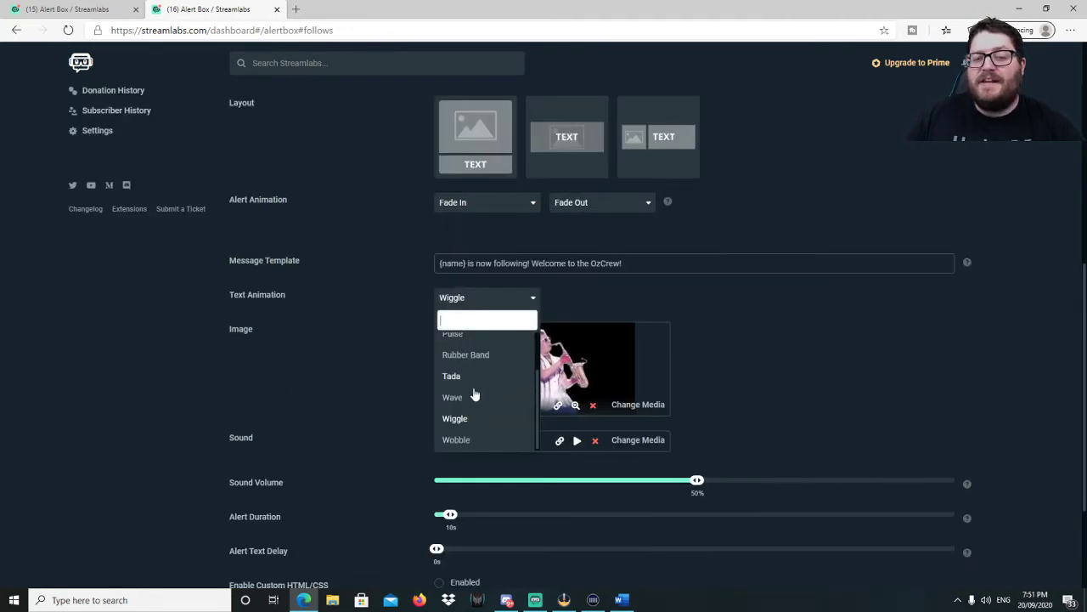
scroll(478, 389, up, 1)
scroll(529, 433, down, 1)
click(470, 421)
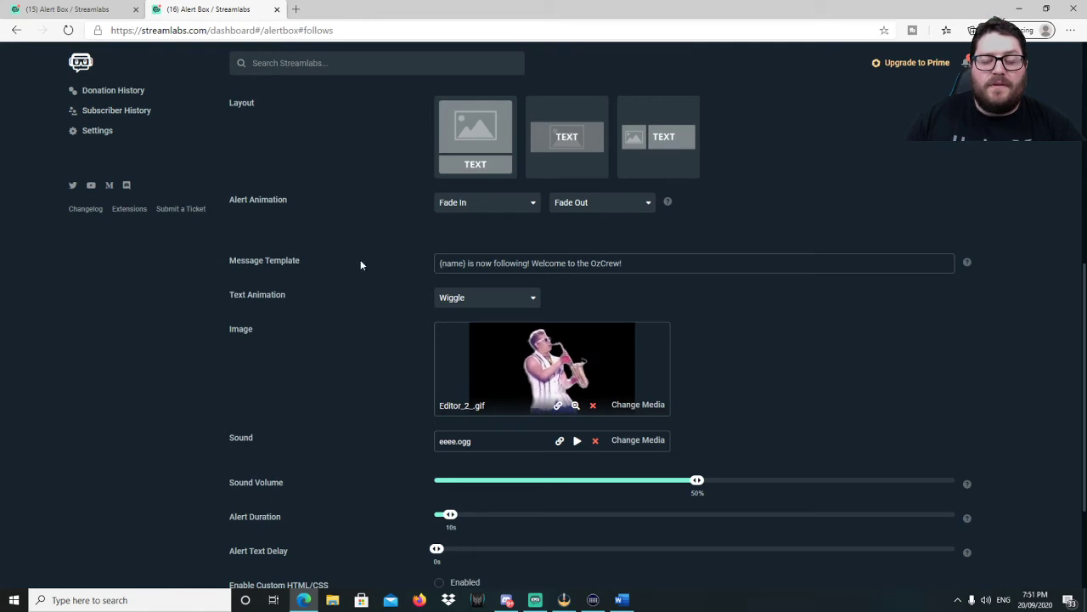
scroll(360, 261, down, 1)
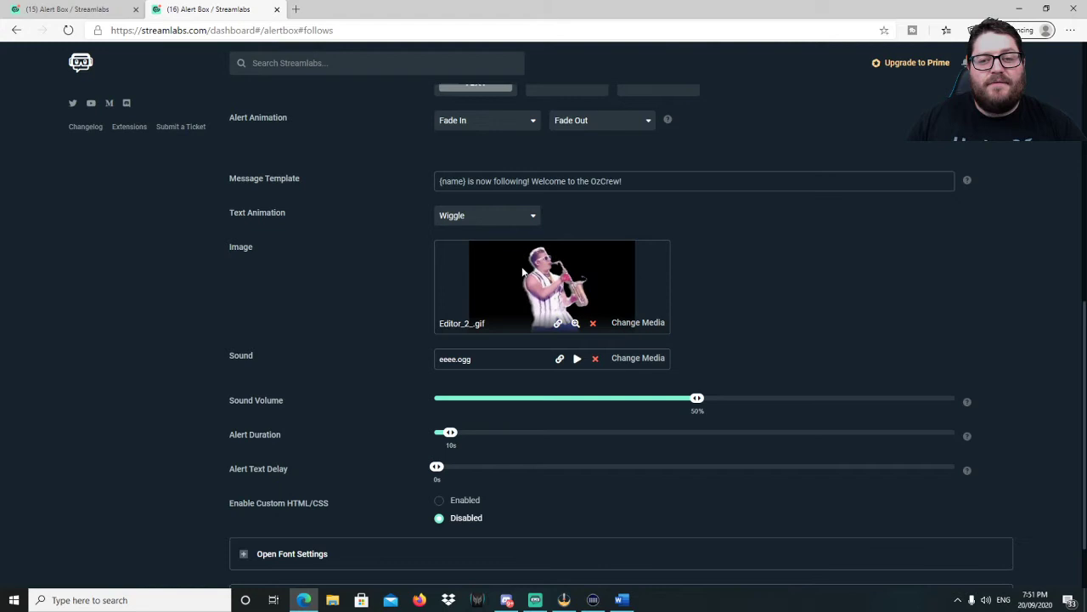
click(638, 323)
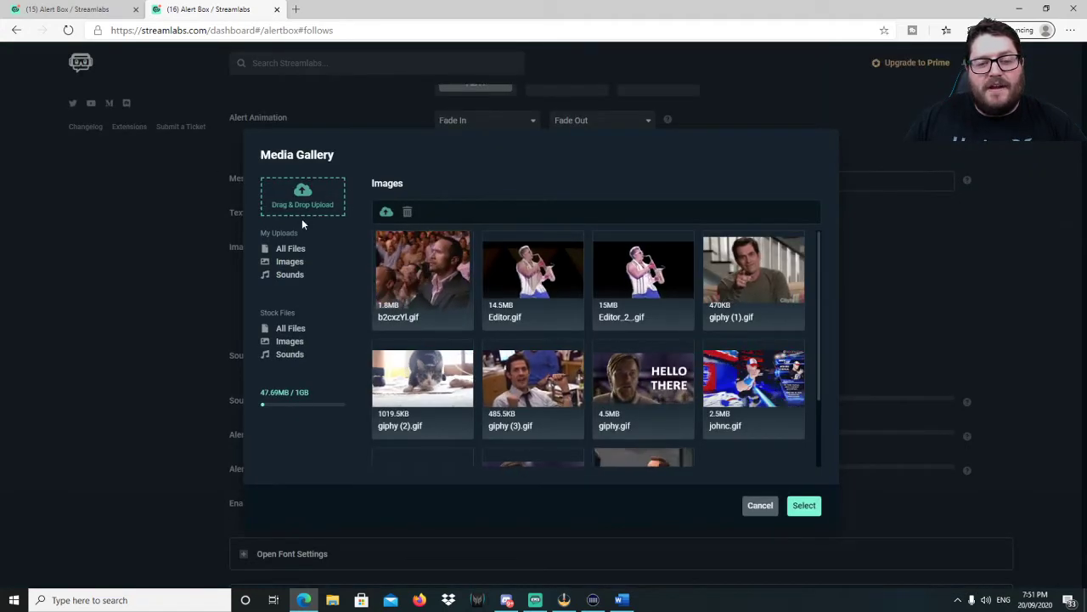
scroll(685, 321, down, 2)
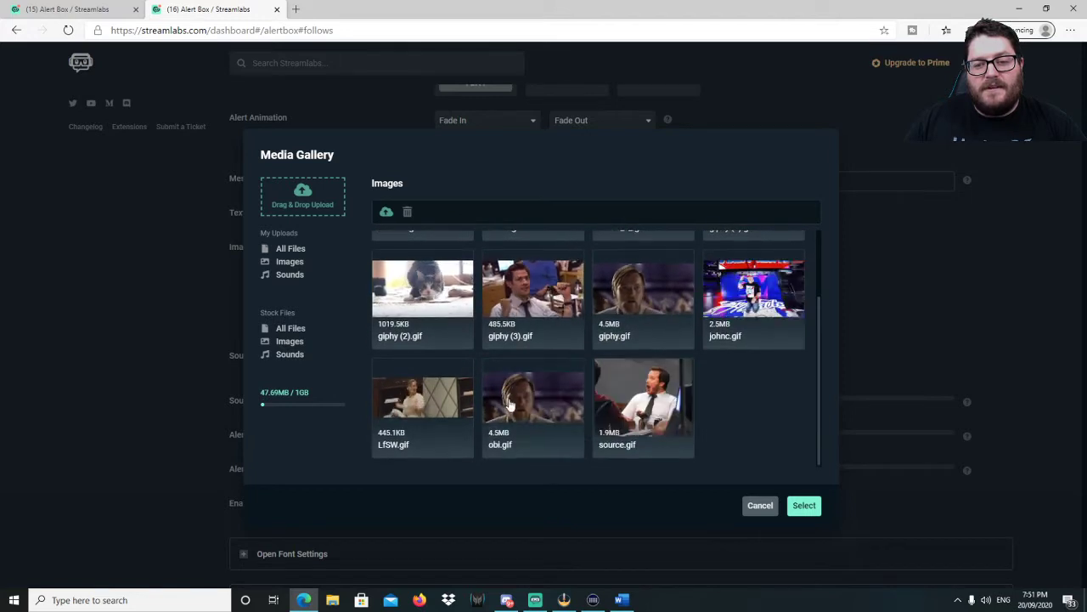
scroll(711, 375, up, 3)
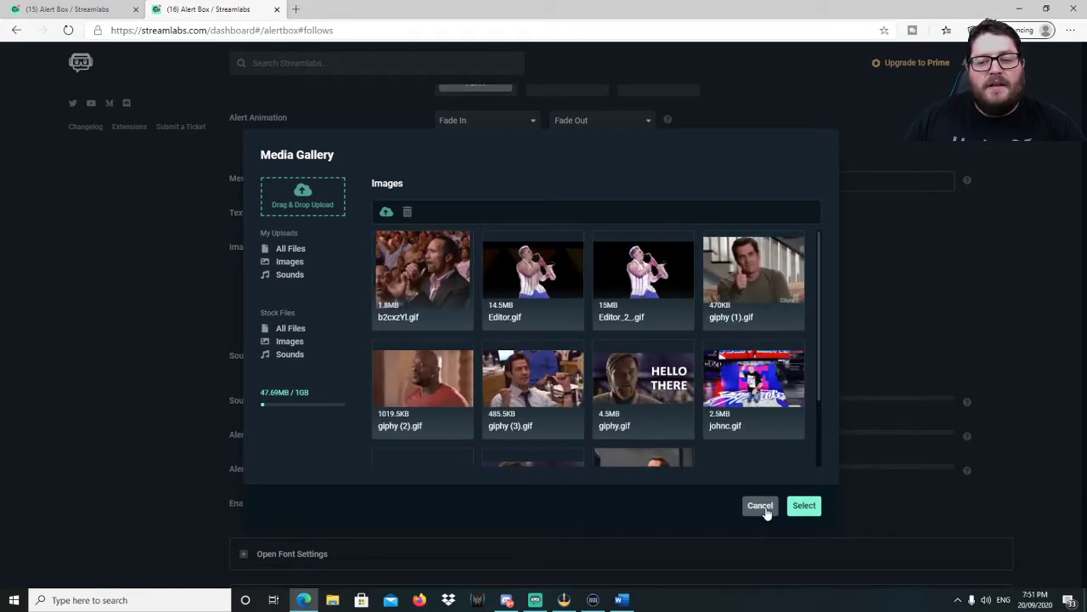
mouse_move(620, 268)
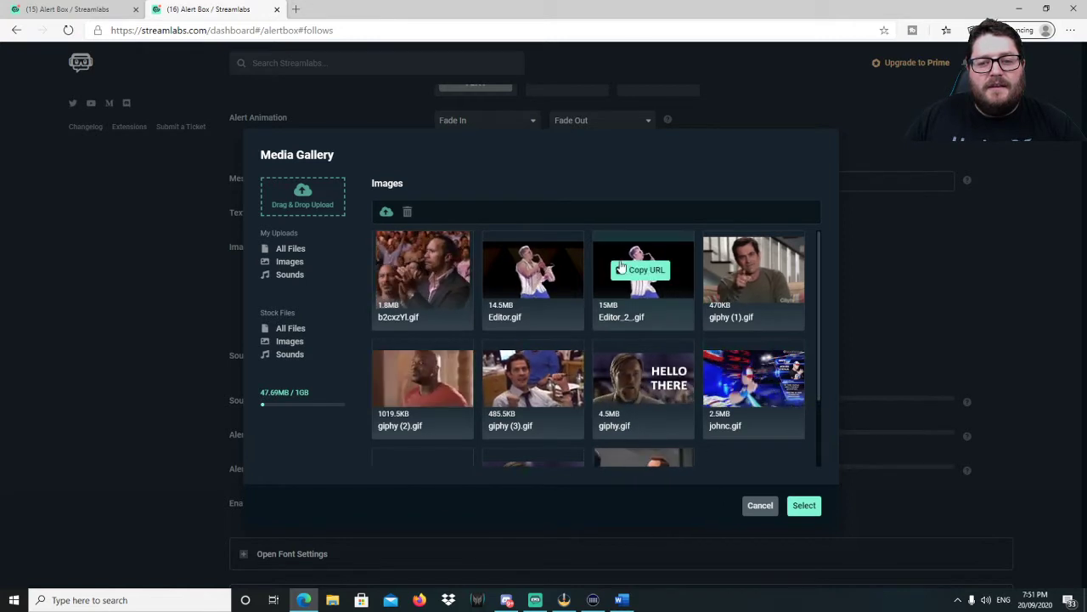
click(759, 505)
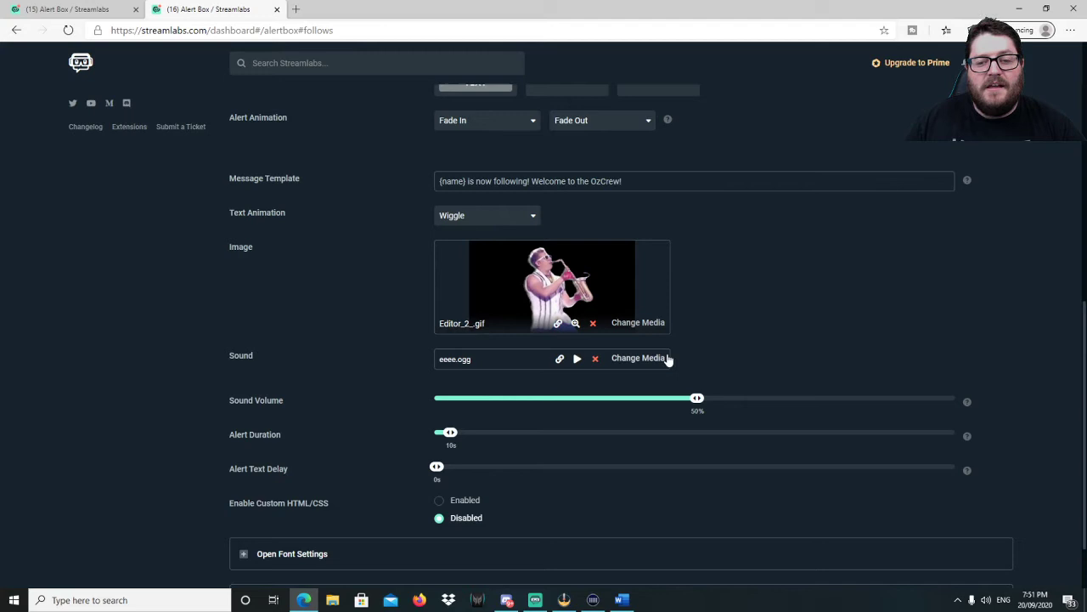
Step: Confirm eeee.ogg as the follow alert sound from the media gallery
scroll(668, 359, down, 1)
click(639, 274)
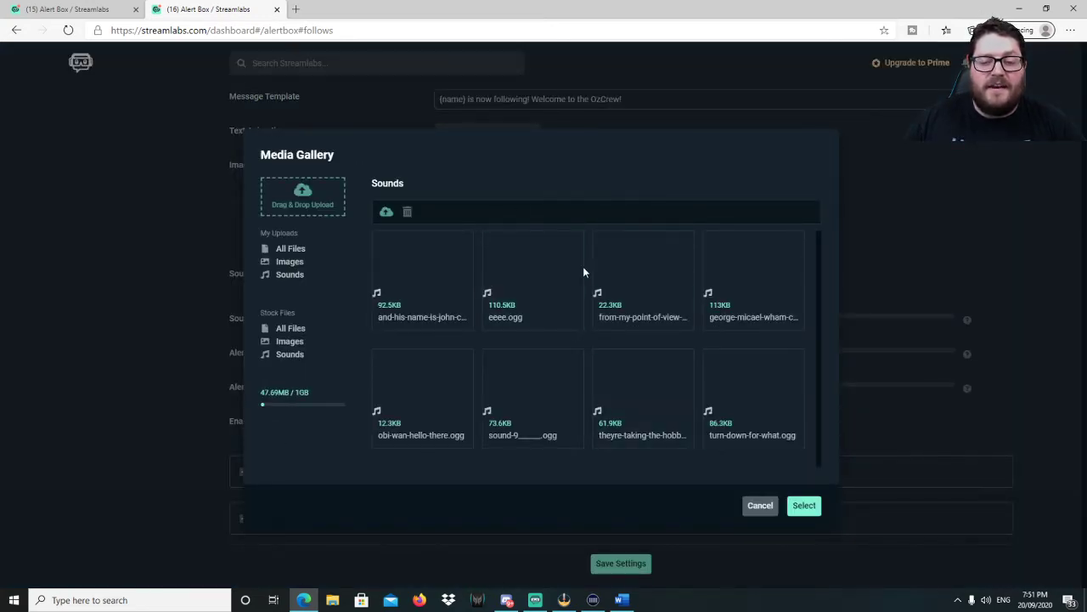
click(797, 506)
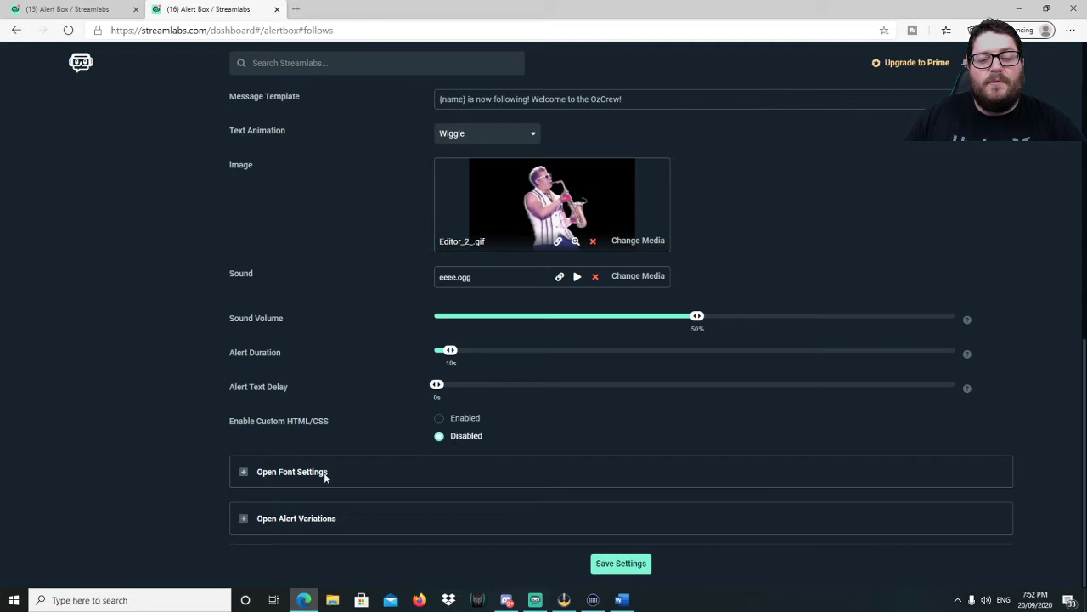
click(245, 474)
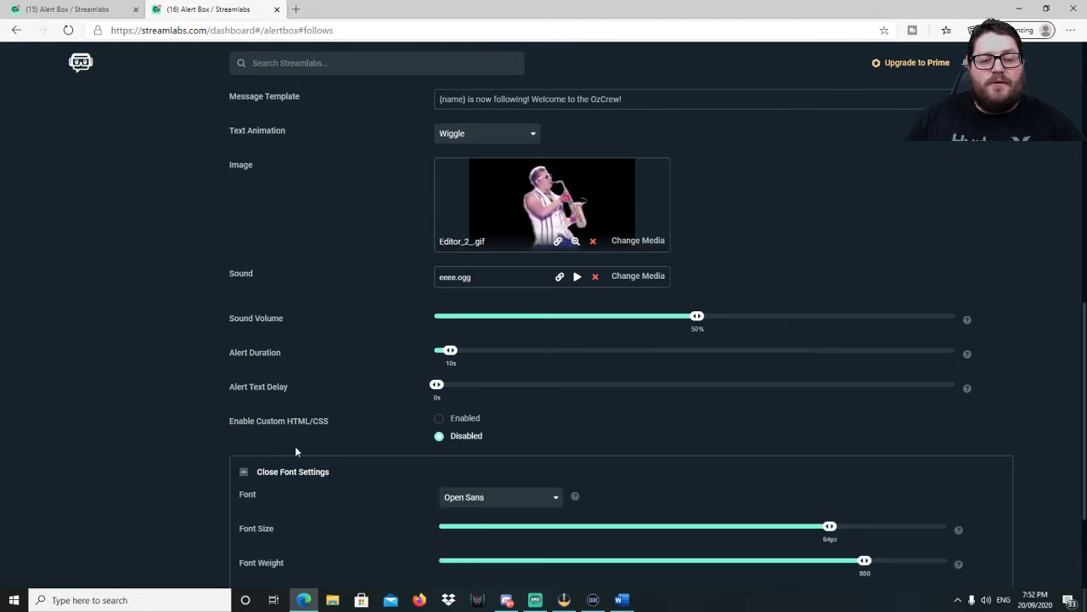
scroll(297, 451, down, 2)
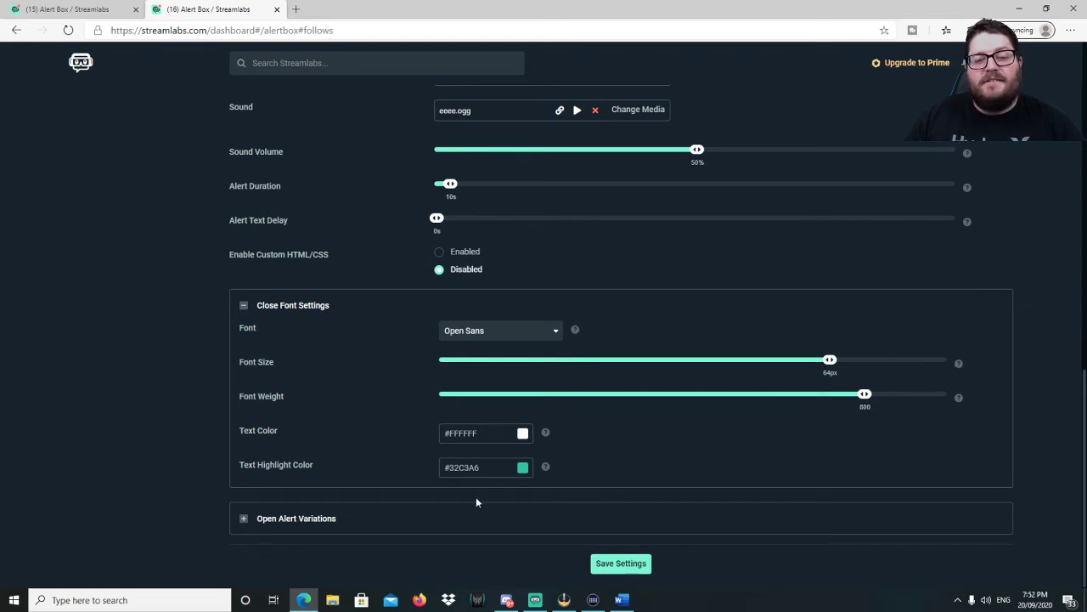
click(247, 306)
click(244, 520)
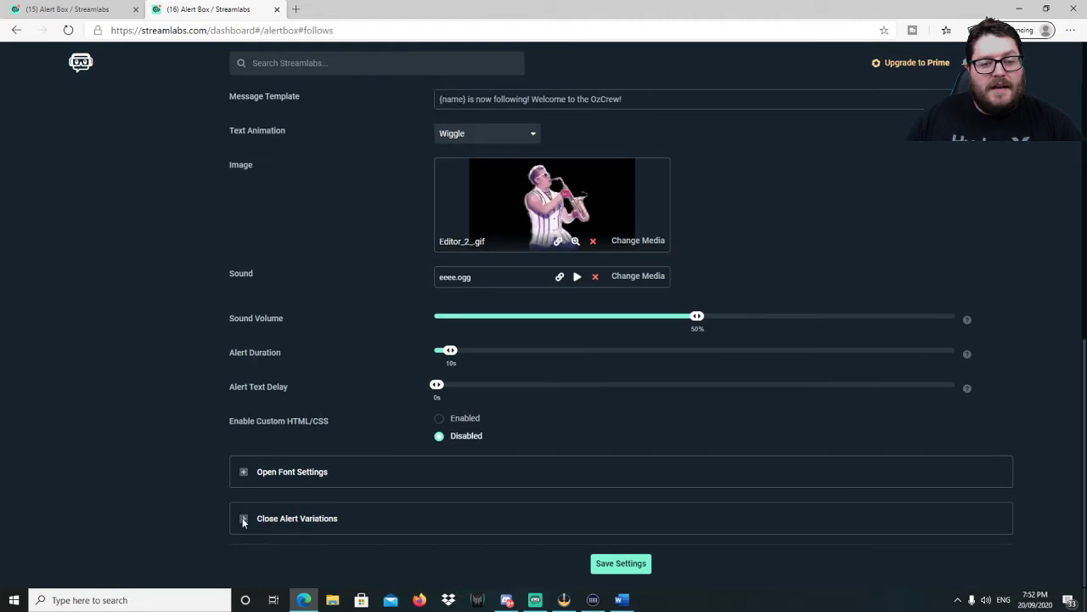
scroll(352, 458, down, 1)
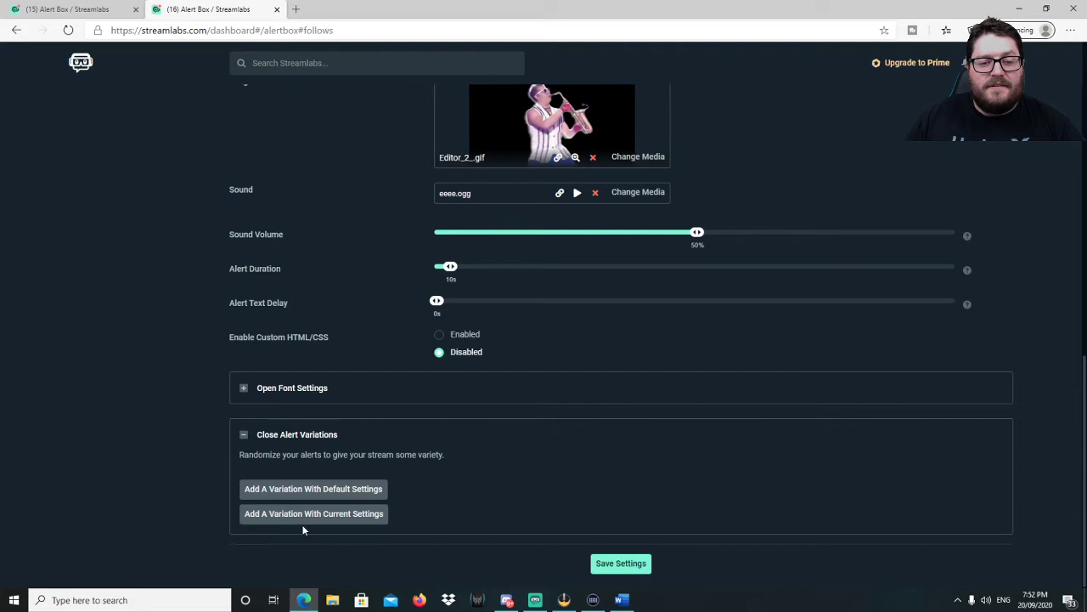
click(321, 491)
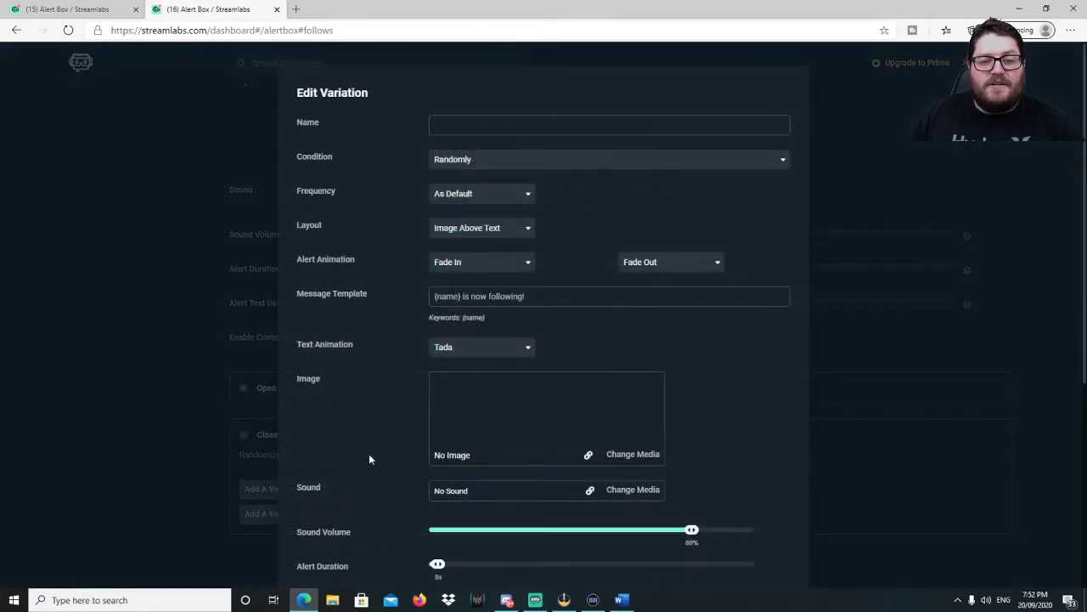
click(475, 162)
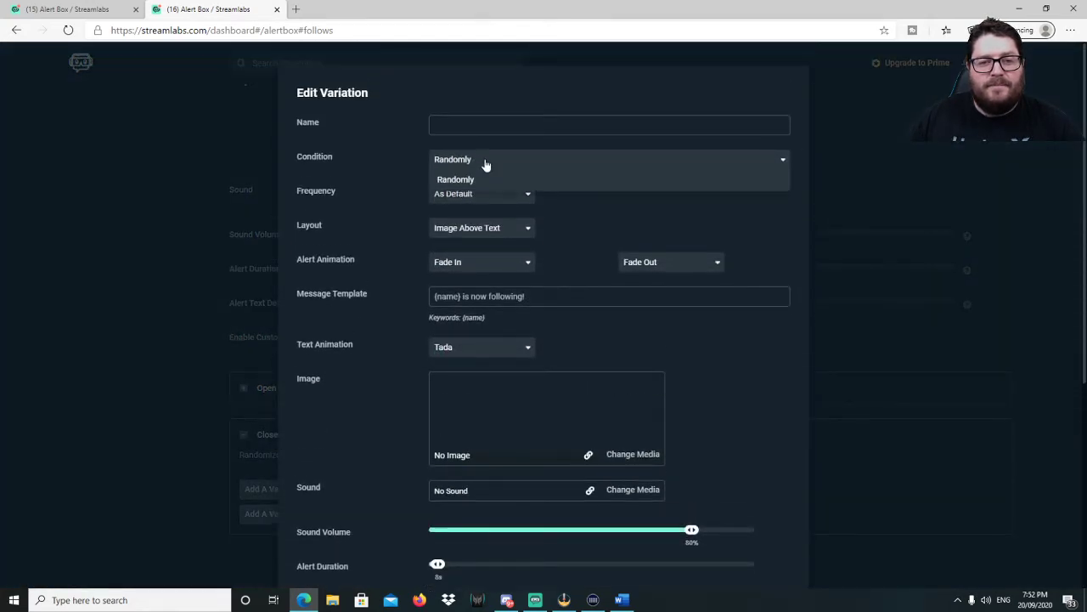
click(443, 179)
click(433, 123)
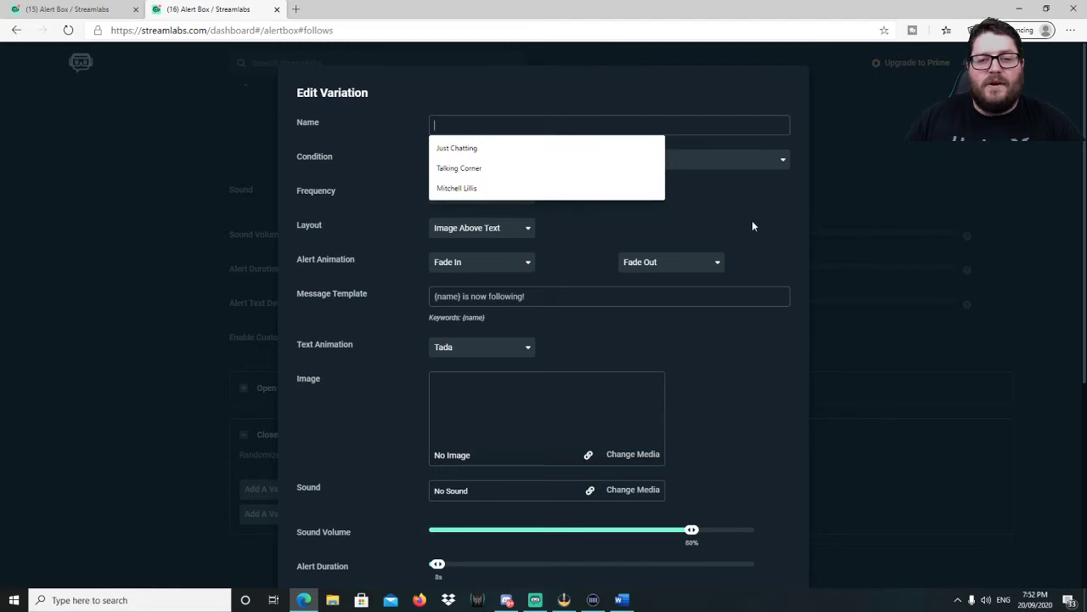
click(679, 217)
scroll(457, 161, down, 1)
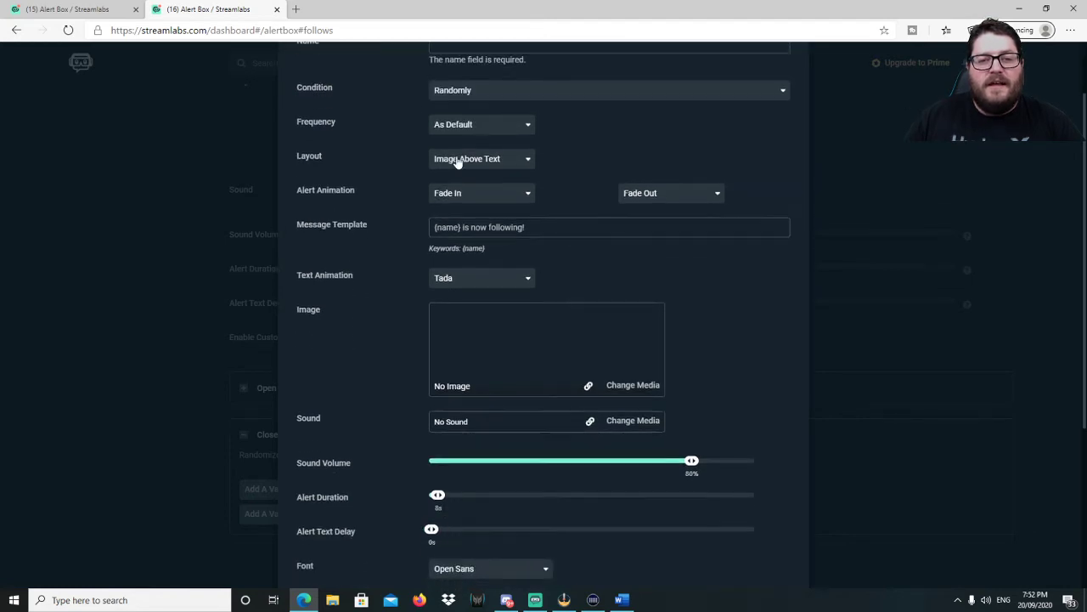
click(495, 127)
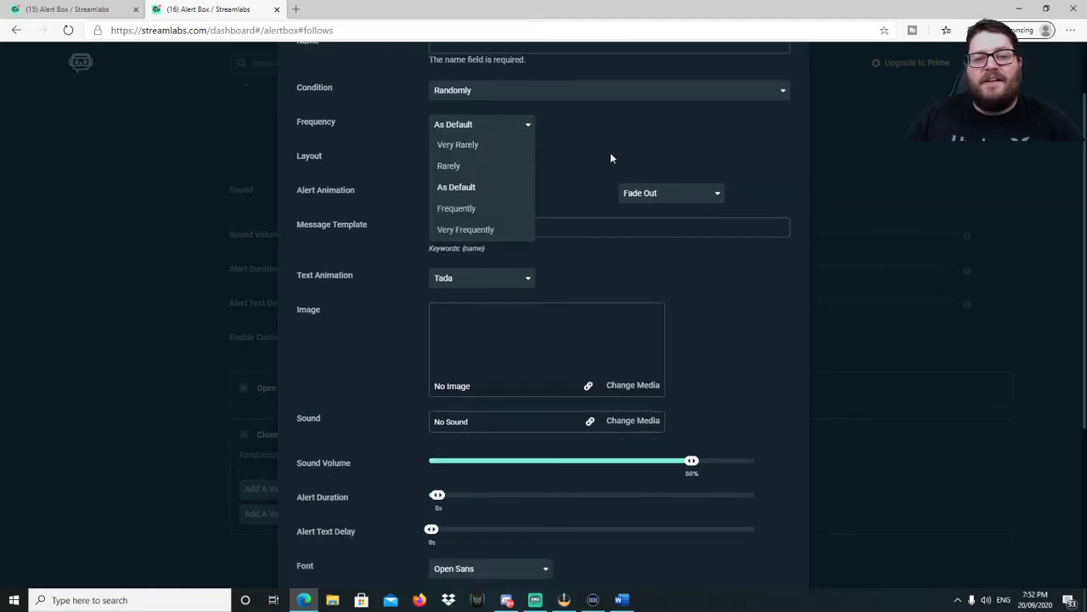
click(574, 172)
click(507, 161)
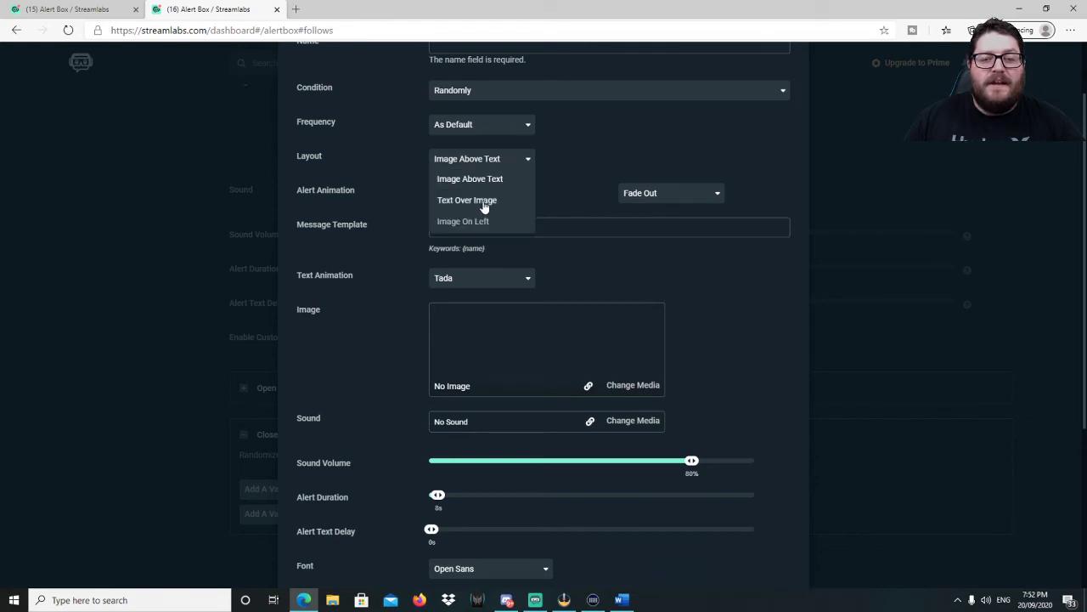
click(572, 172)
scroll(573, 172, down, 3)
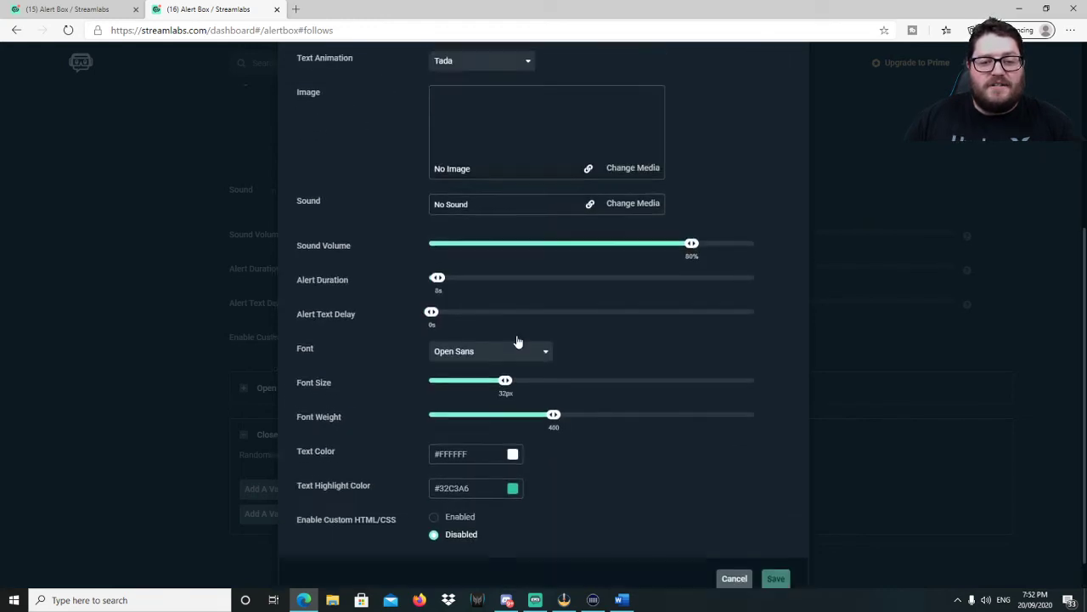
scroll(518, 341, up, 4)
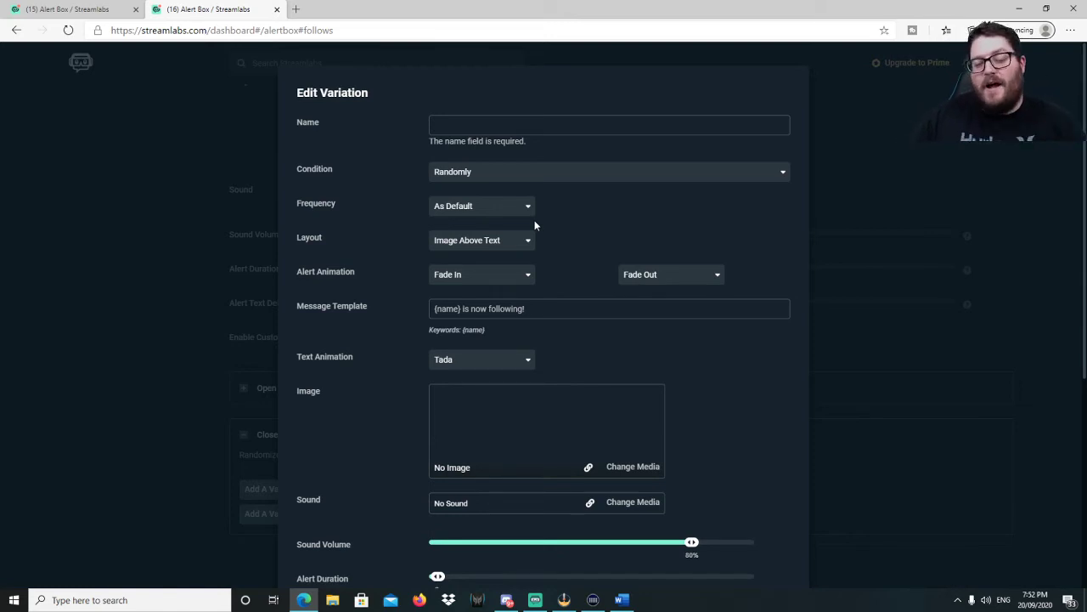
scroll(478, 400, down, 1)
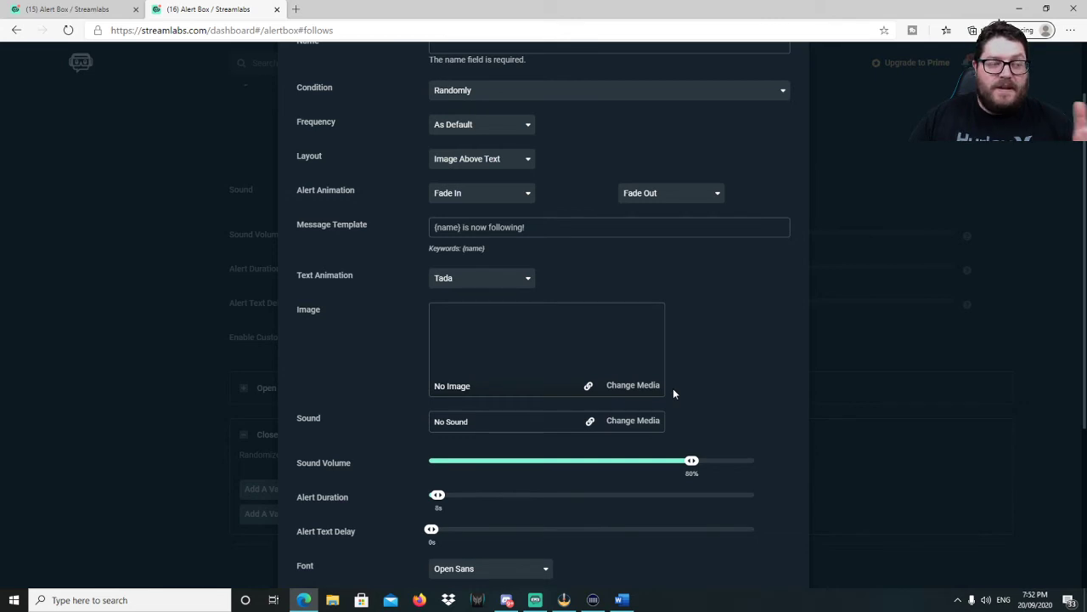
scroll(711, 416, up, 1)
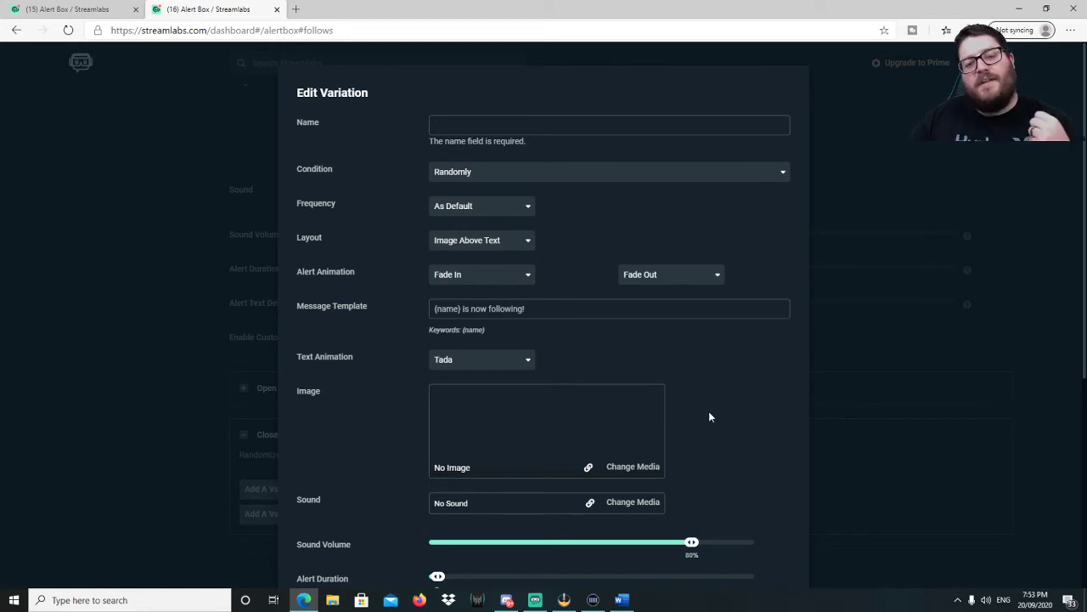
scroll(680, 439, down, 1)
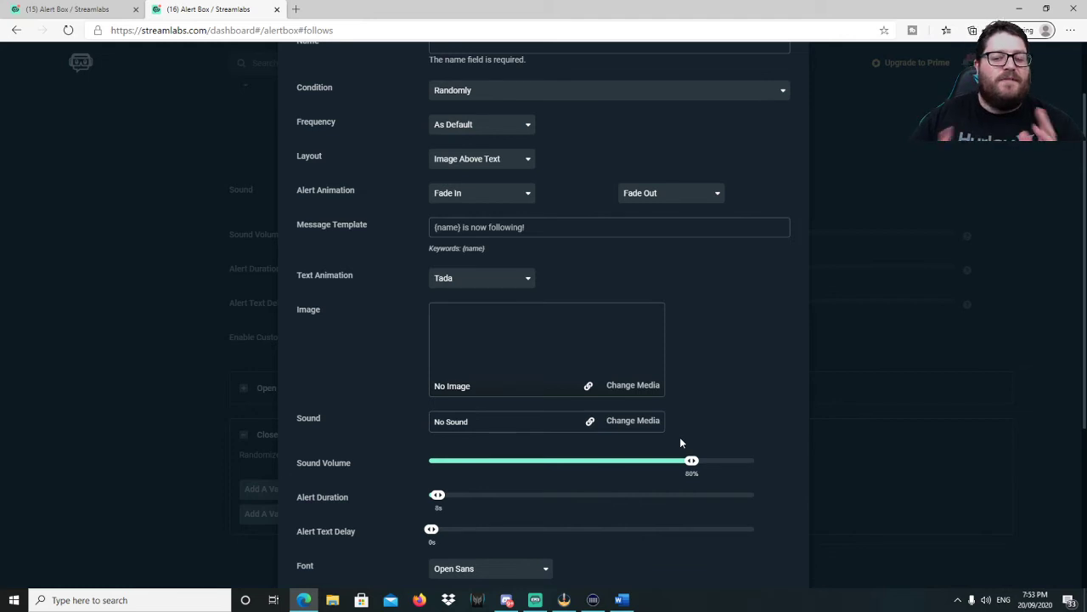
scroll(530, 297, down, 3)
scroll(563, 542, up, 3)
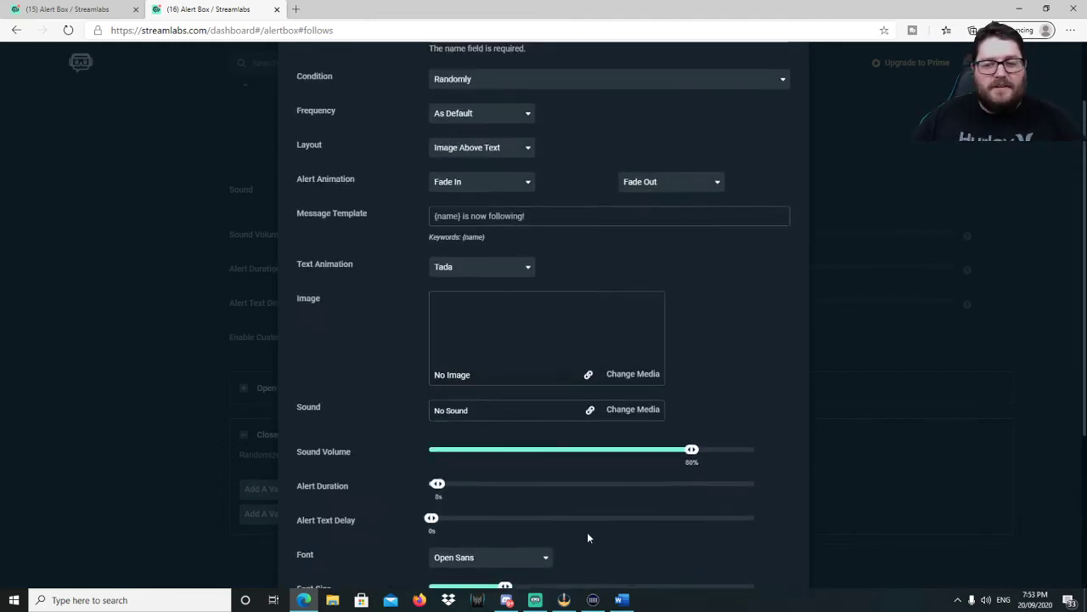
scroll(588, 537, down, 3)
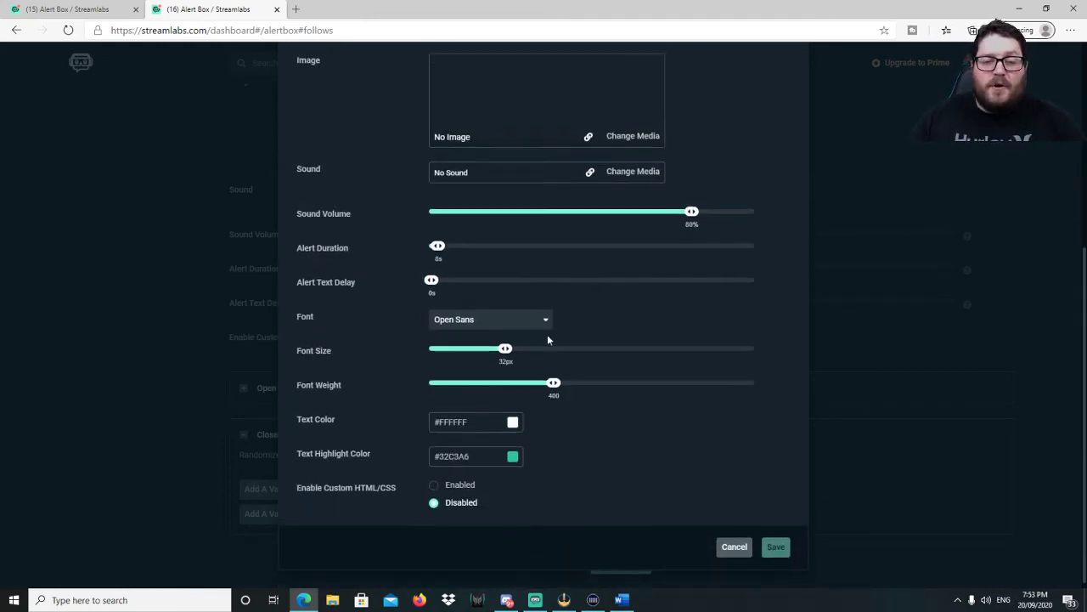
scroll(561, 323, up, 4)
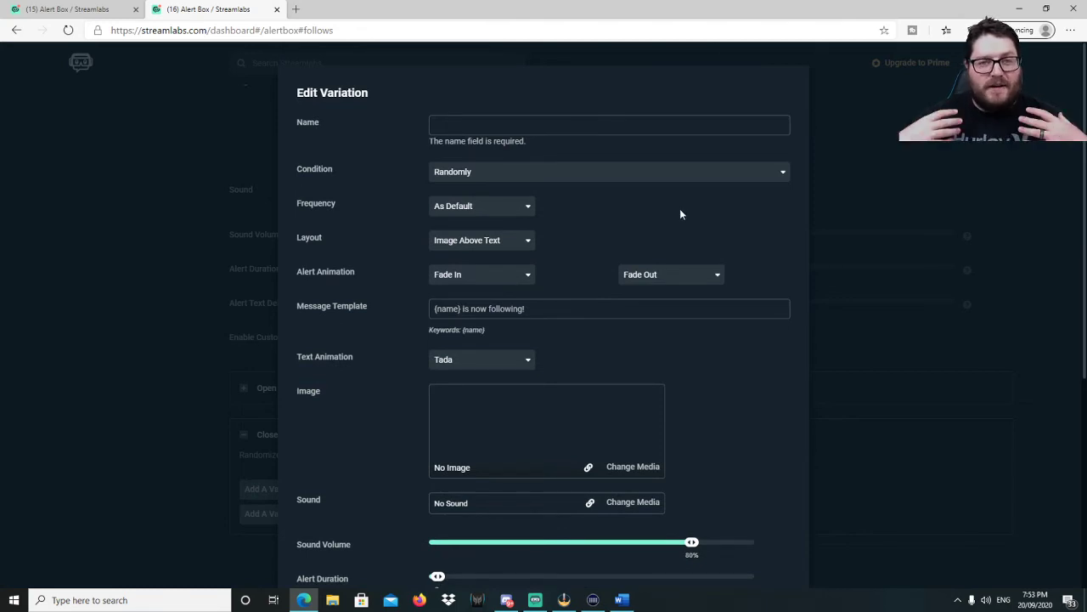
scroll(682, 374, down, 4)
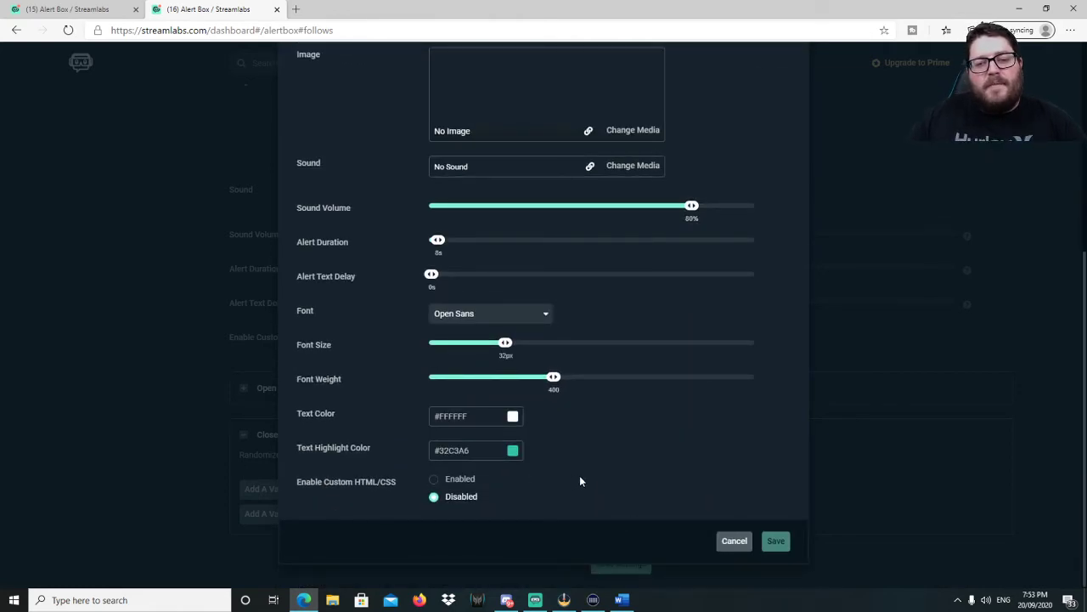
scroll(541, 163, up, 4)
scroll(739, 472, down, 5)
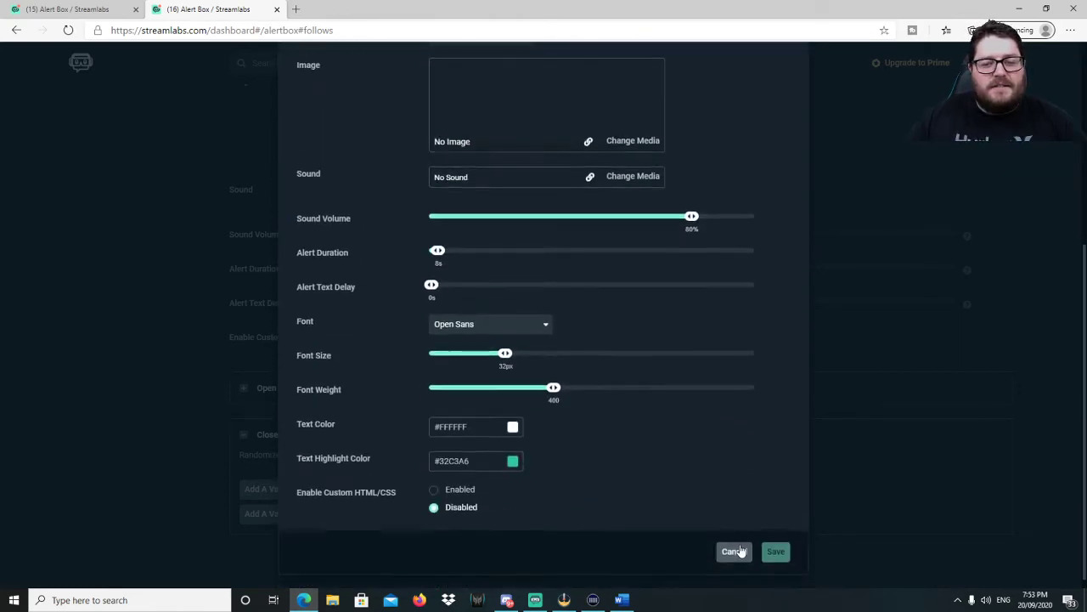
Step: Discard the unsaved alert variation and save the follow alert settings
click(735, 553)
click(633, 558)
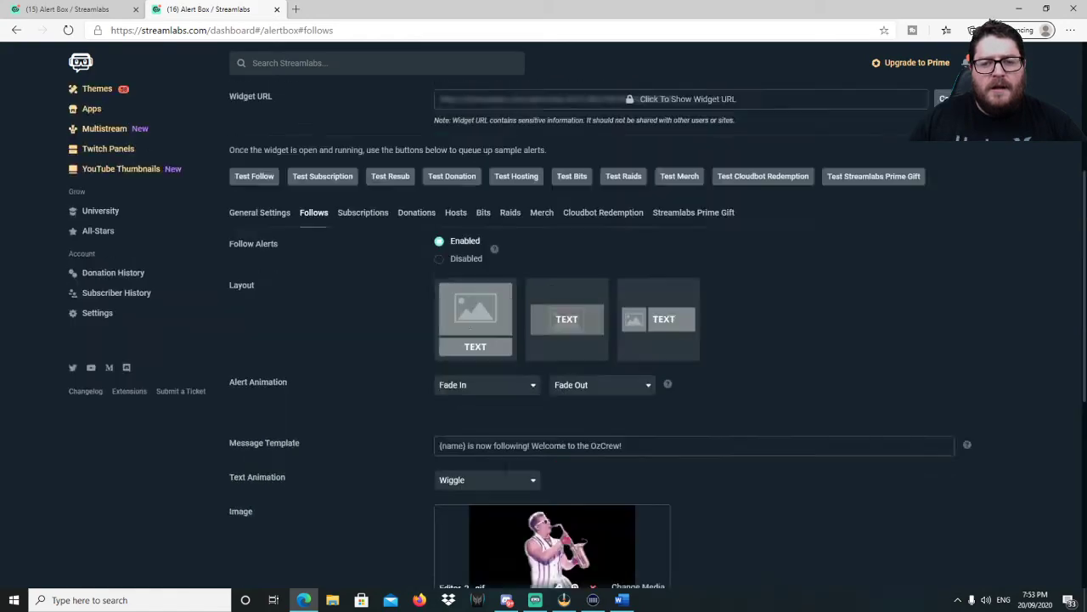
scroll(316, 338, down, 10)
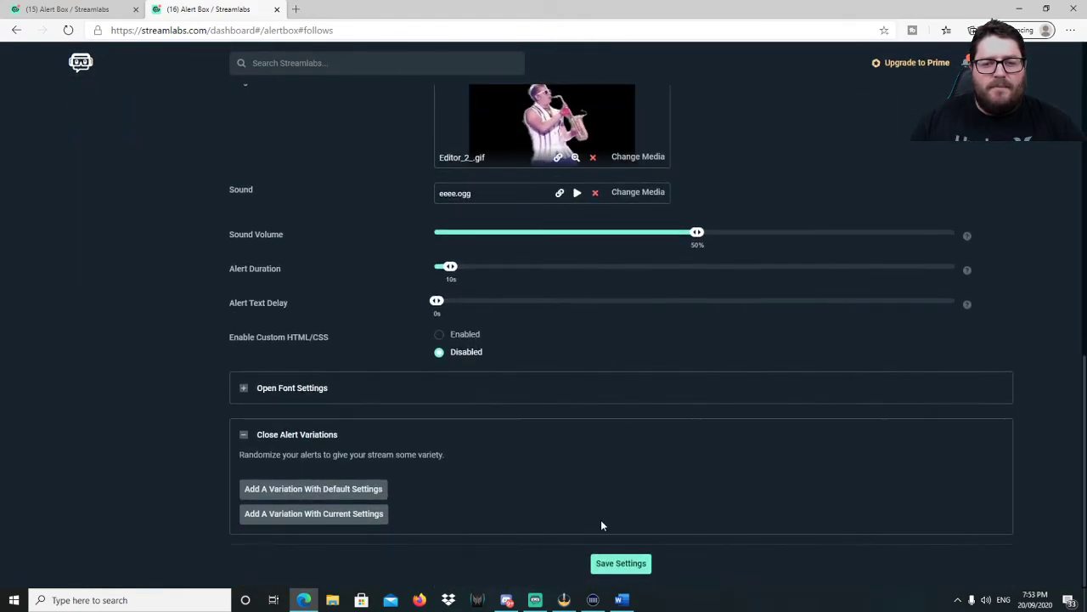
scroll(595, 518, up, 10)
scroll(362, 342, down, 1)
Step: Review the Subscriptions alert settings, return to Follows, then switch to Streamlabs OBS
click(363, 347)
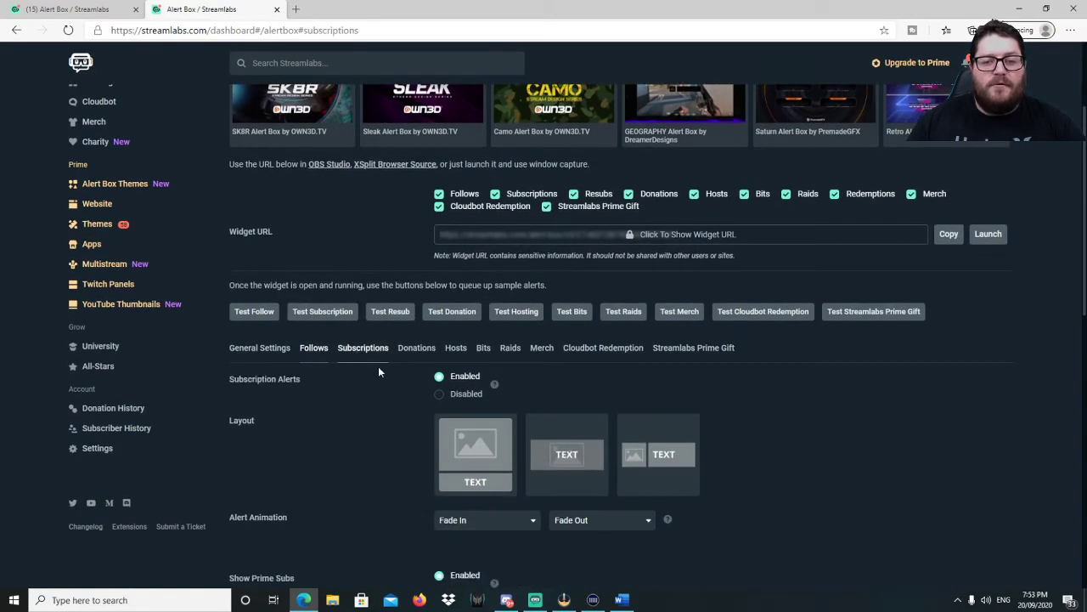
scroll(374, 374, down, 15)
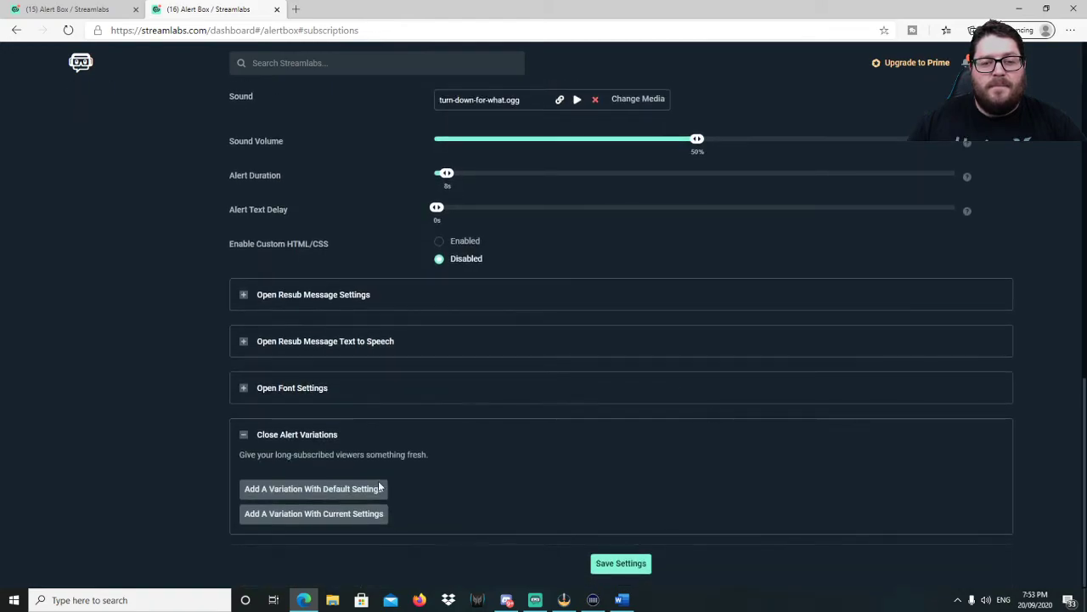
scroll(498, 529, up, 15)
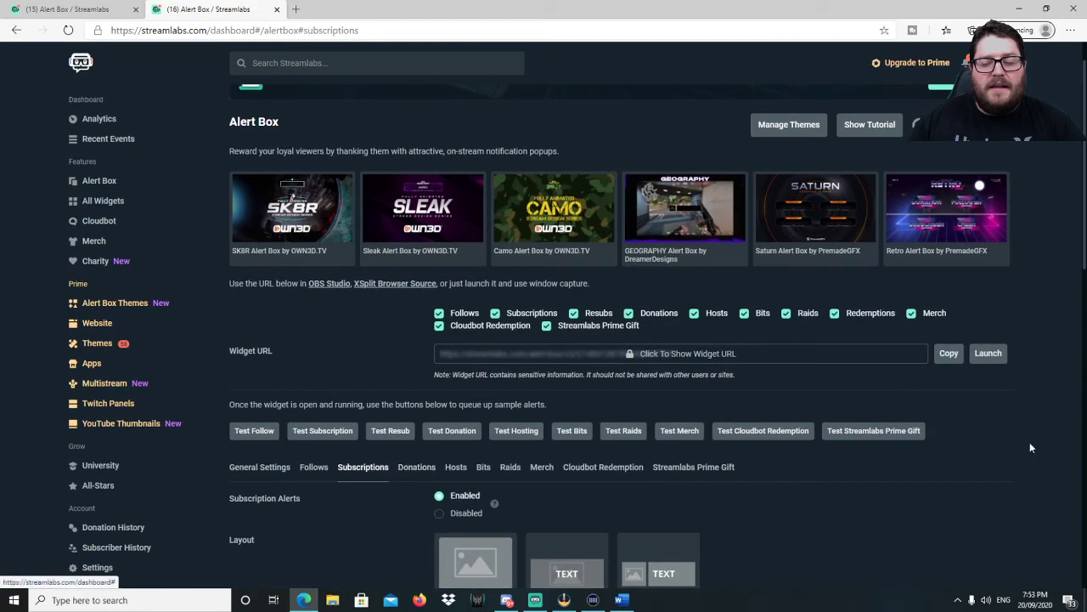
scroll(594, 382, down, 4)
scroll(300, 317, up, 2)
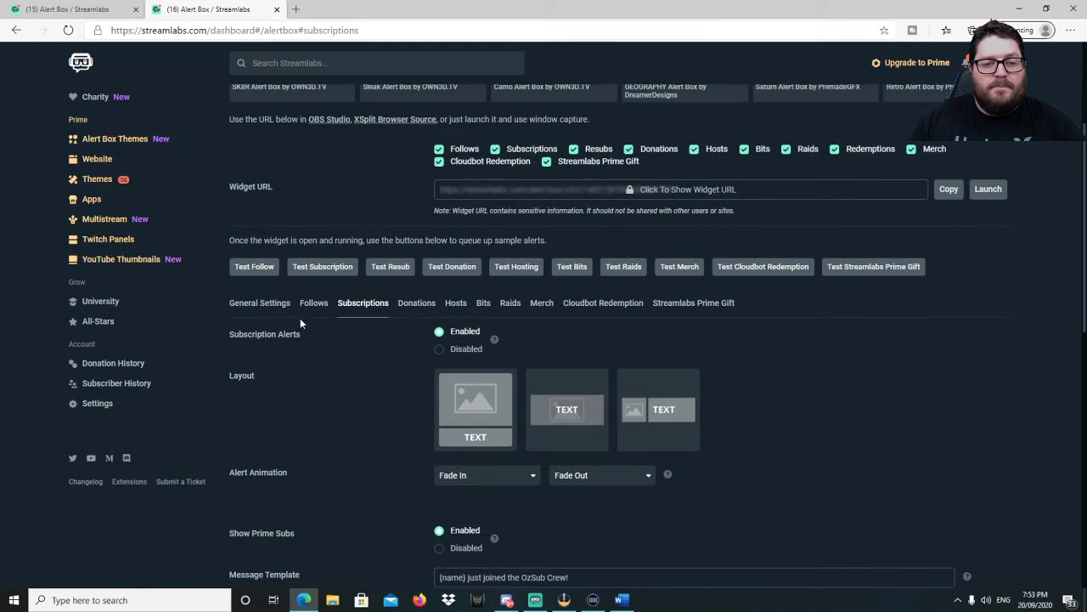
click(312, 304)
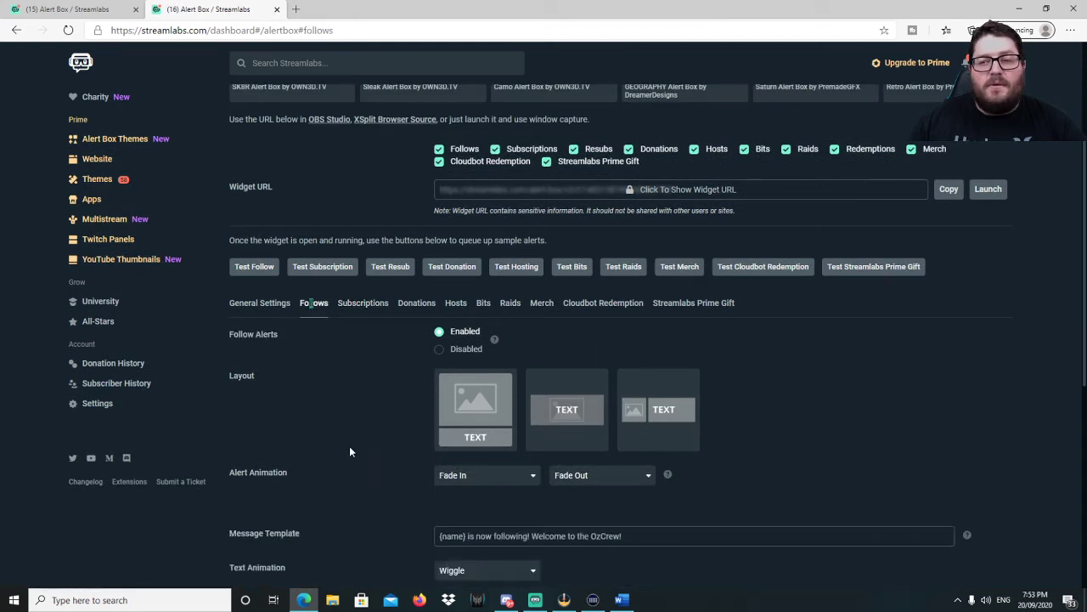
click(535, 602)
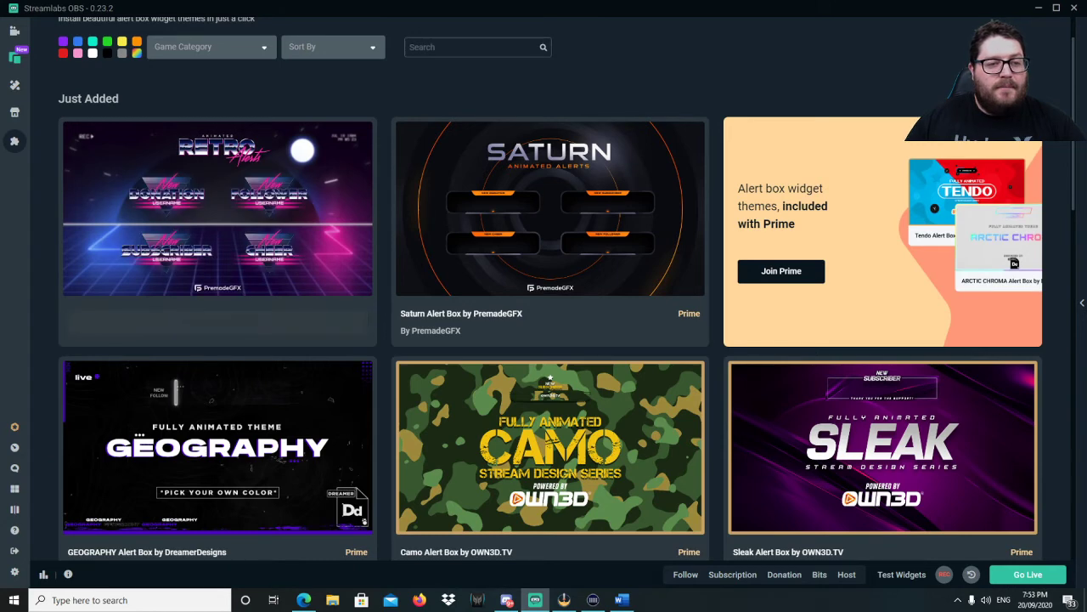
Step: Return to the scene editor and toggle the Test Widgets shortcuts open and closed
click(14, 32)
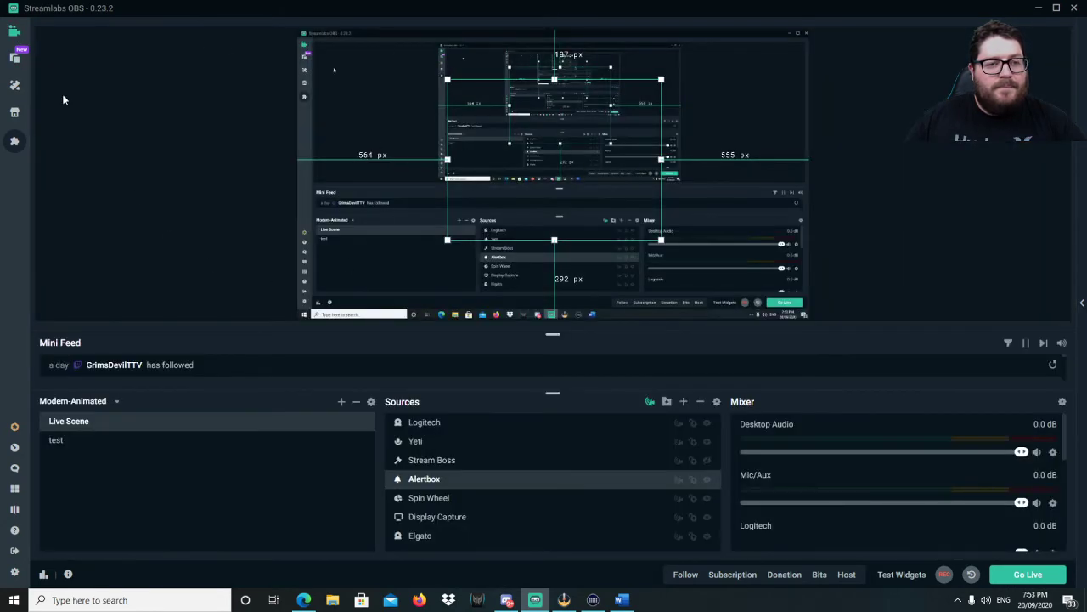
click(891, 574)
click(893, 577)
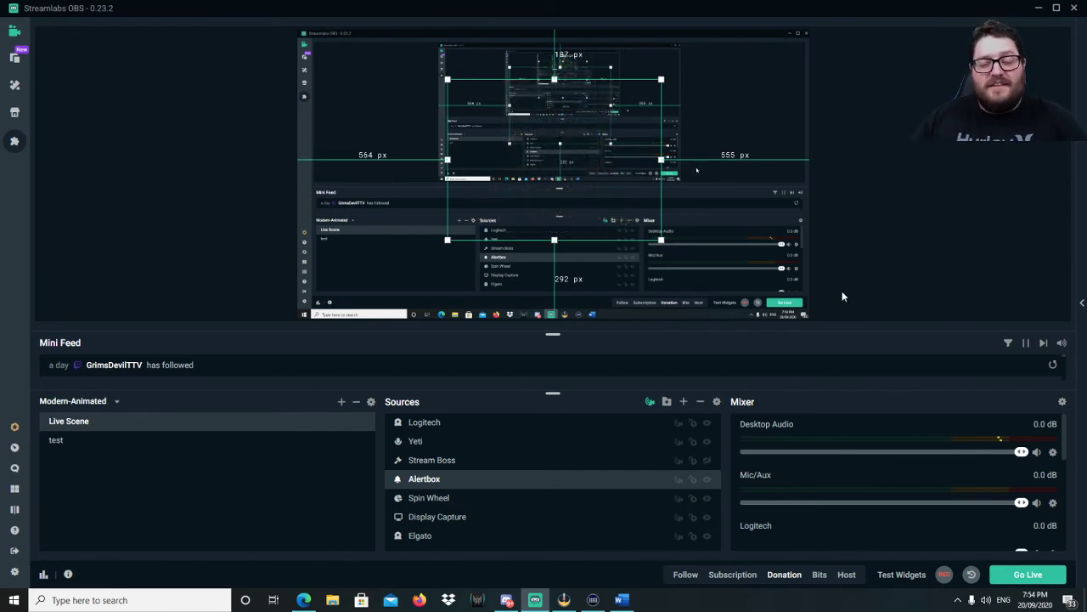
click(901, 574)
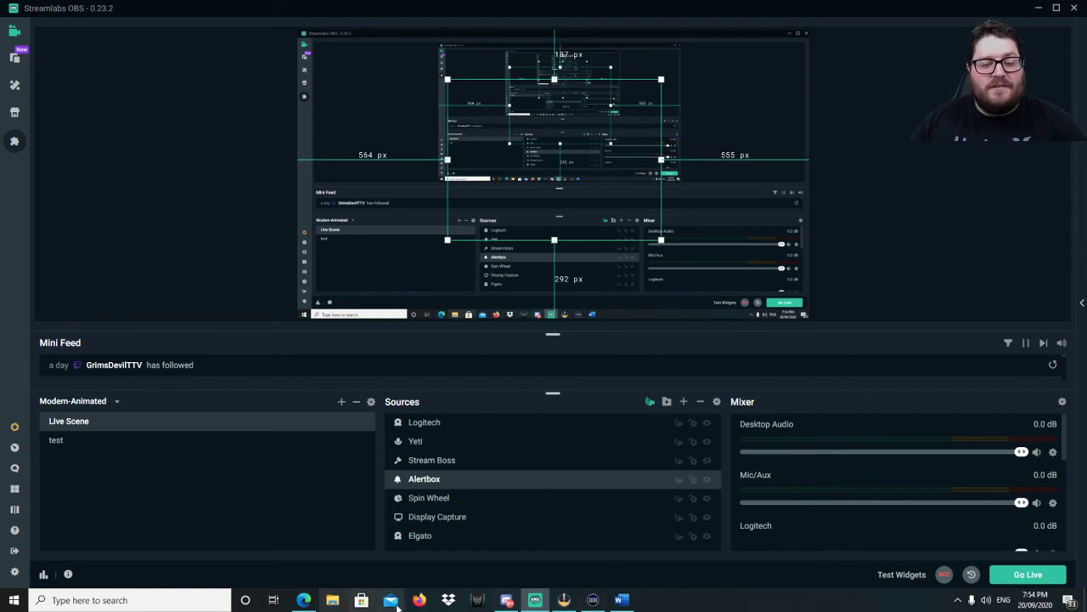
Step: Back in the browser, step through Subscriptions, Donations, Hosts and Bits to the Raids alert settings
click(303, 600)
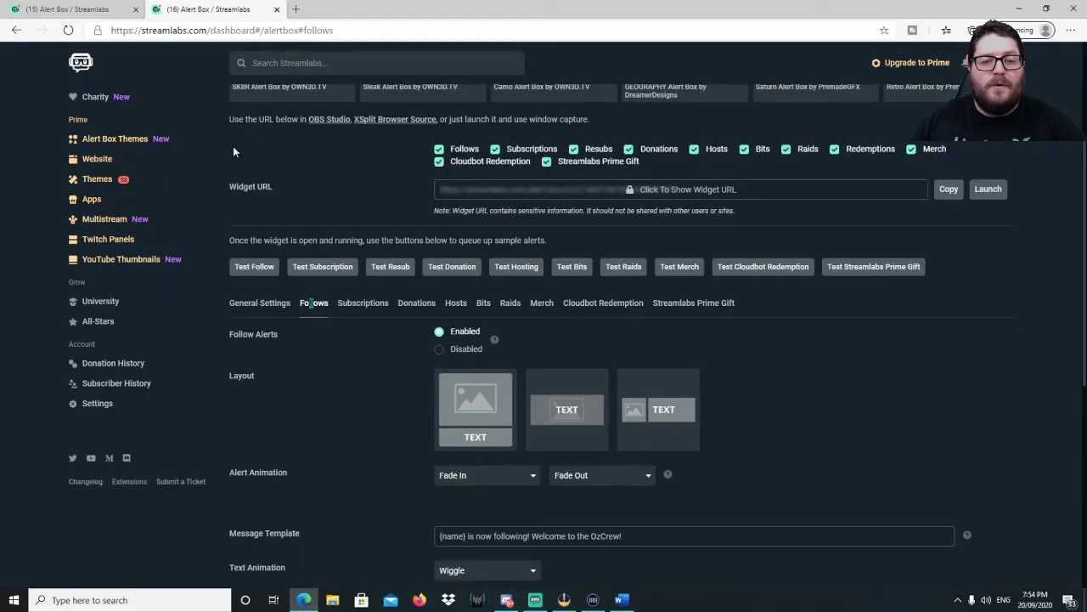
click(369, 313)
click(416, 307)
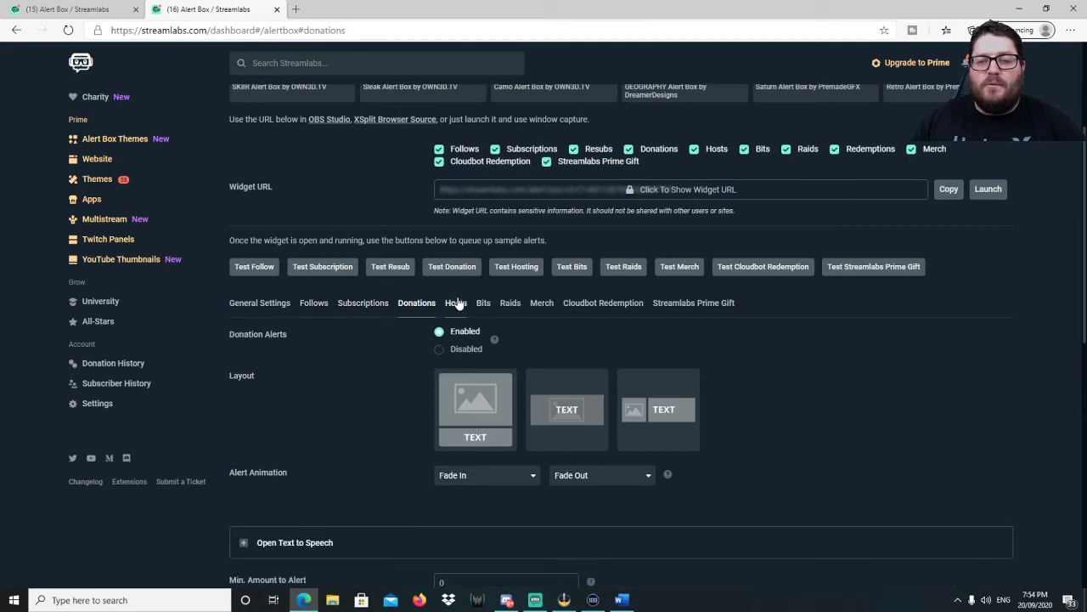
click(456, 307)
click(483, 308)
click(511, 306)
scroll(820, 385, down, 4)
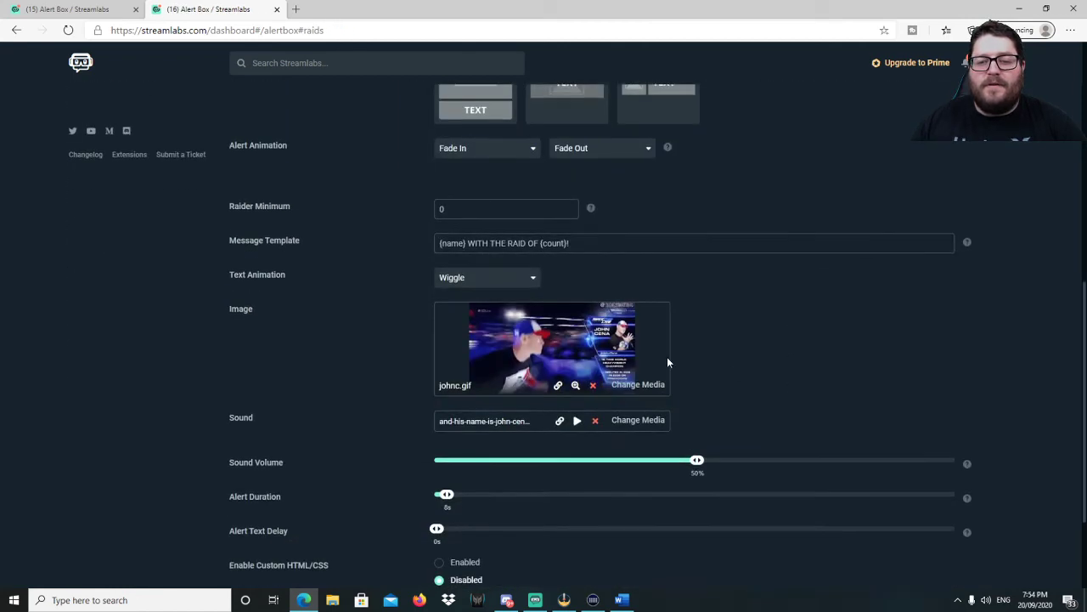
scroll(865, 464, up, 5)
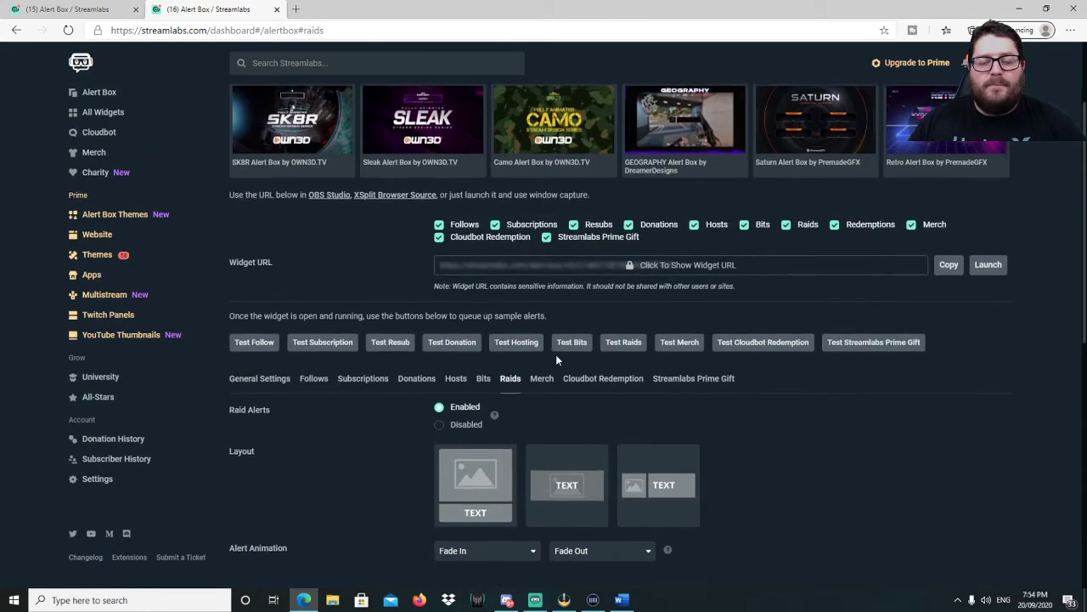
scroll(550, 355, down, 3)
scroll(532, 399, down, 1)
scroll(533, 399, up, 5)
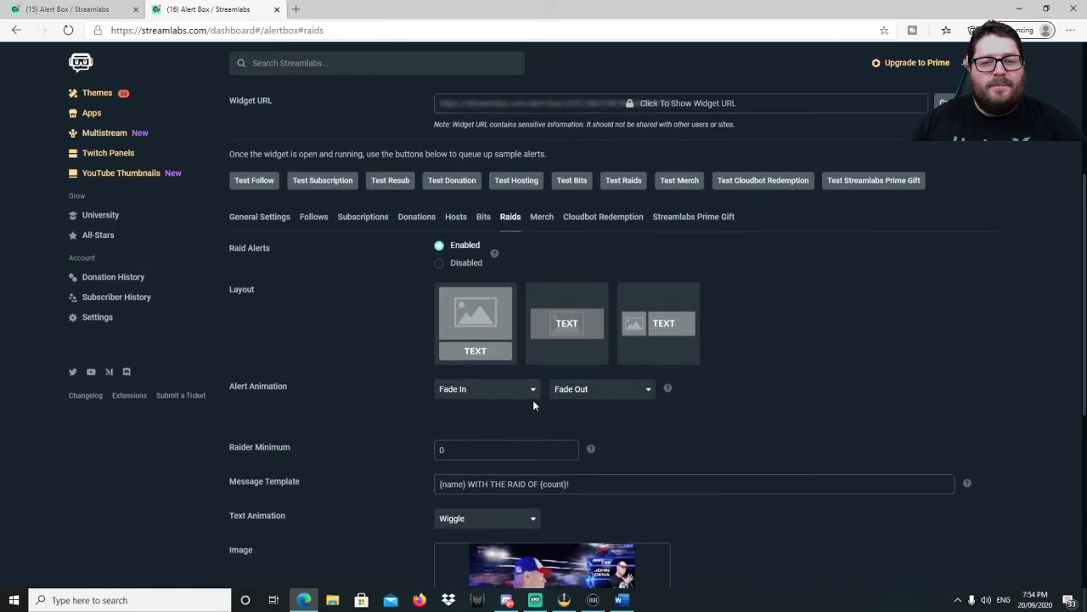
Step: Fire a test host alert in the Streamlabs OBS preview via Test Widgets
click(545, 600)
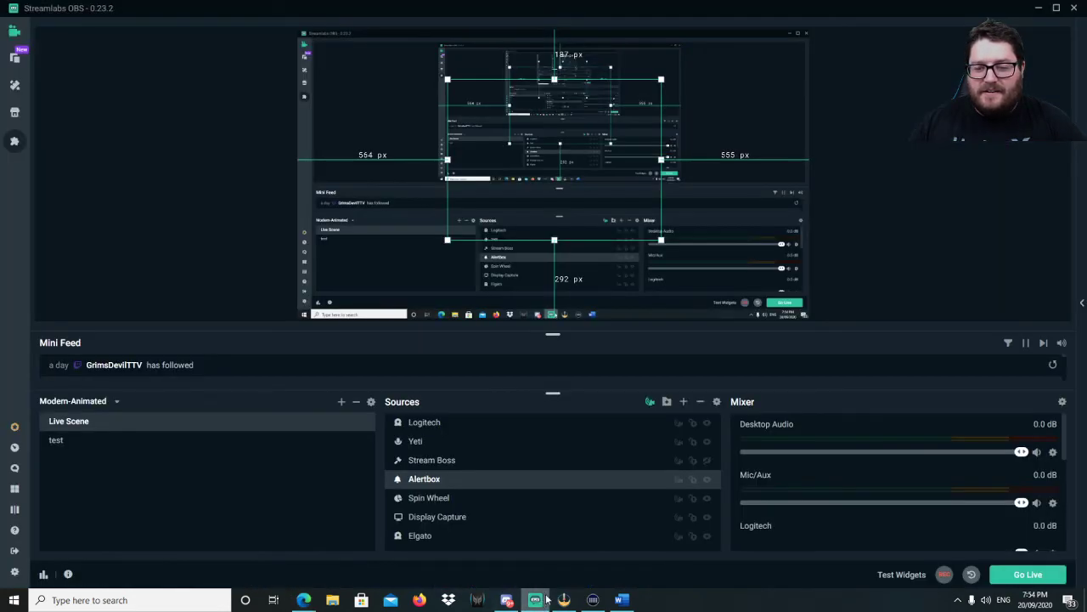
click(916, 575)
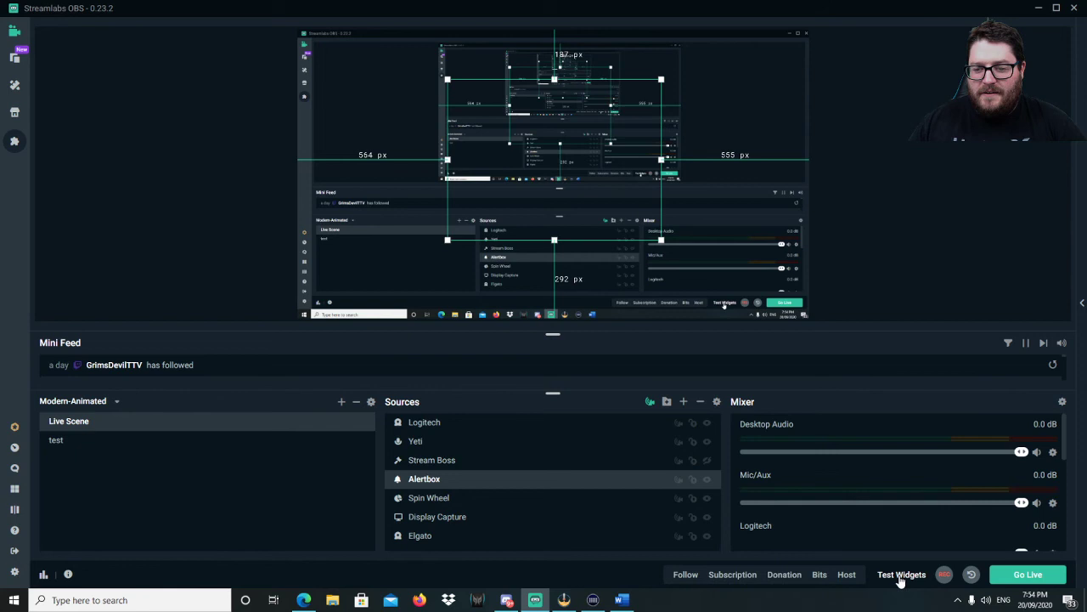
click(846, 575)
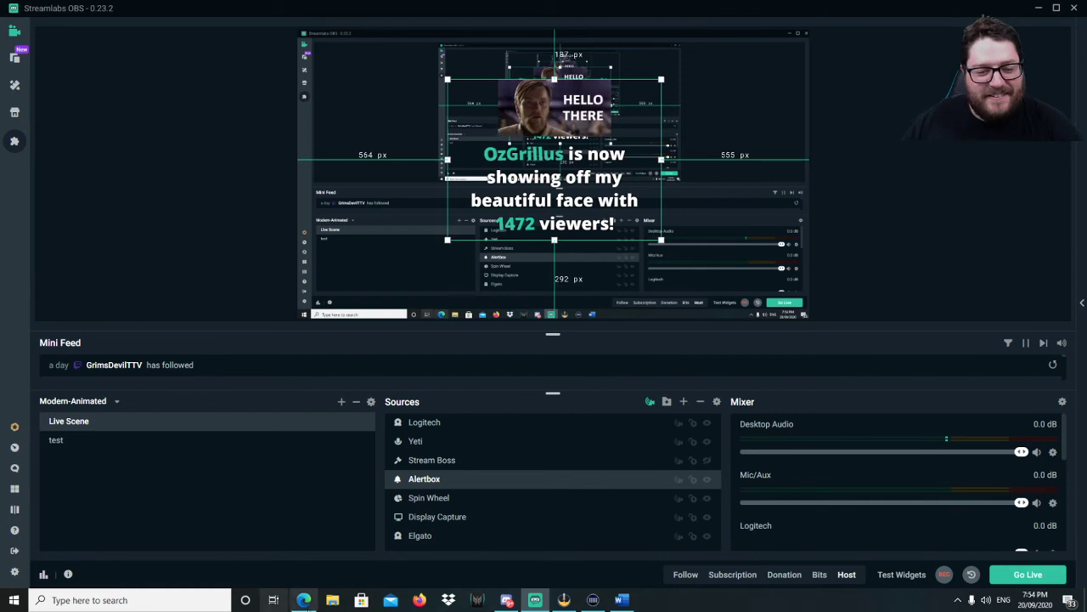
Step: Send a test raid alert from the dashboard and watch it play in Streamlabs OBS
click(303, 599)
click(626, 185)
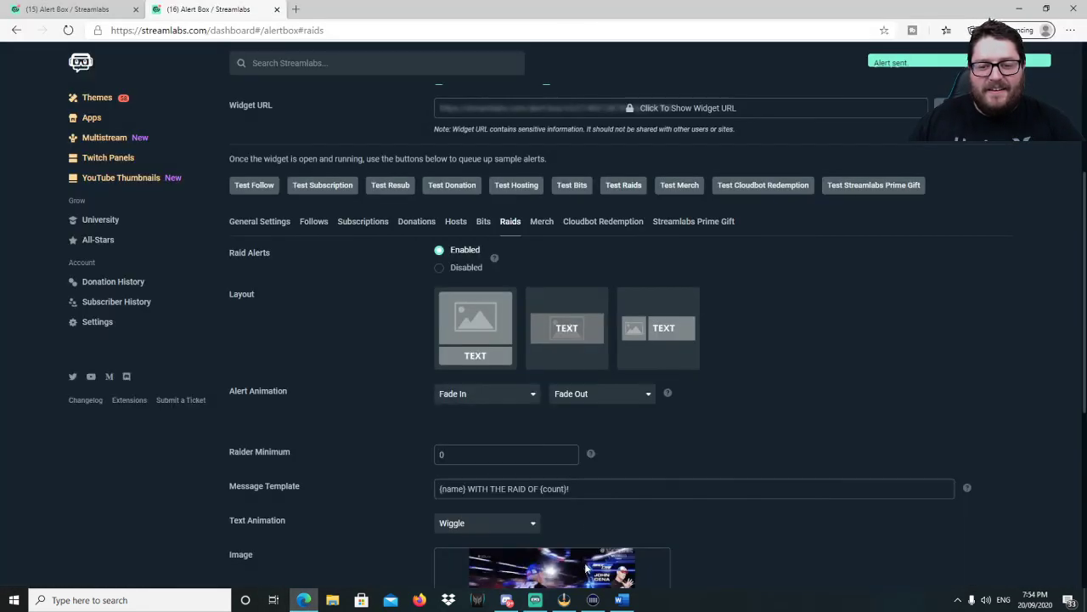
click(534, 599)
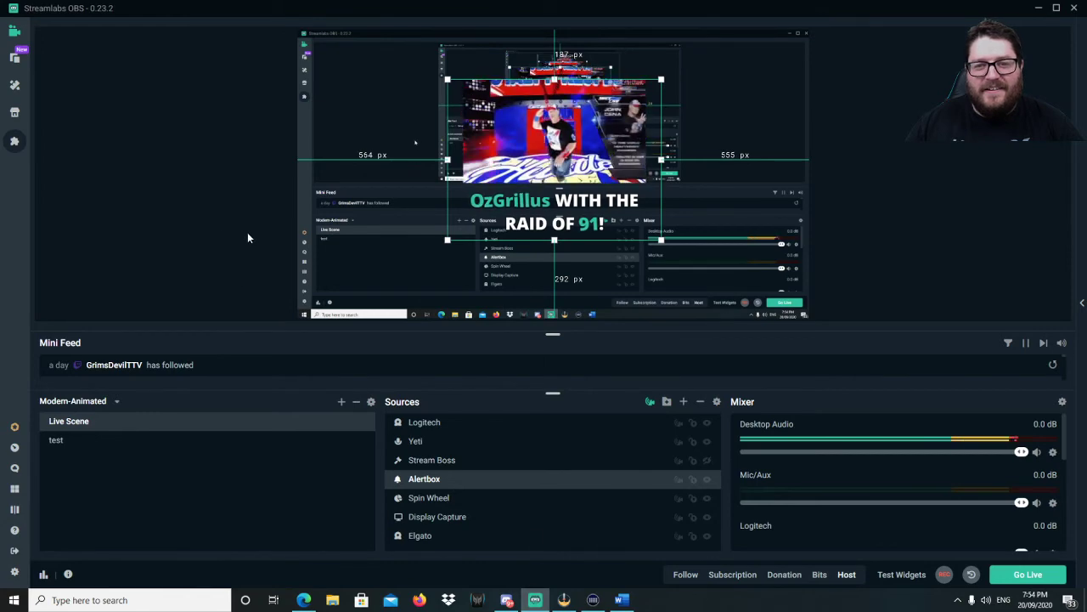